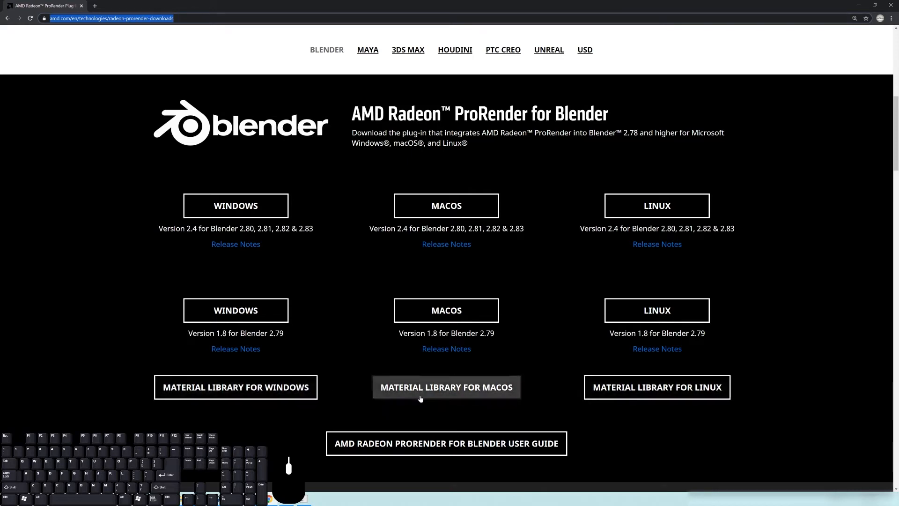
- Switch from the ProRender download page to the Blender window with the geometric composition scene
click(632, 393)
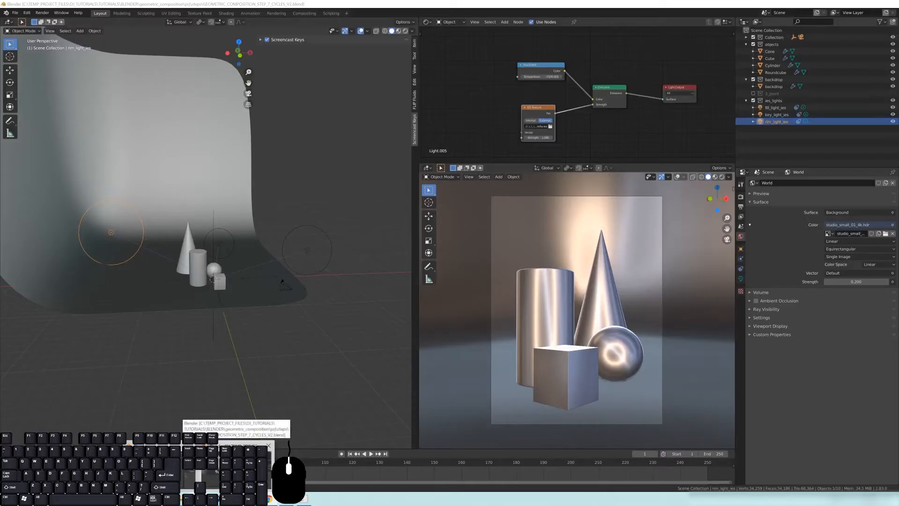
click(236, 468)
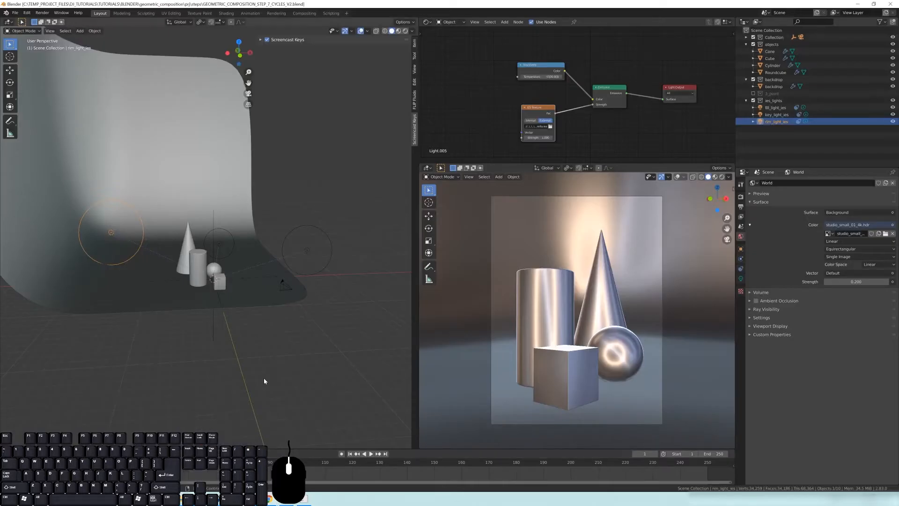
middle_drag(326, 220, 293, 245)
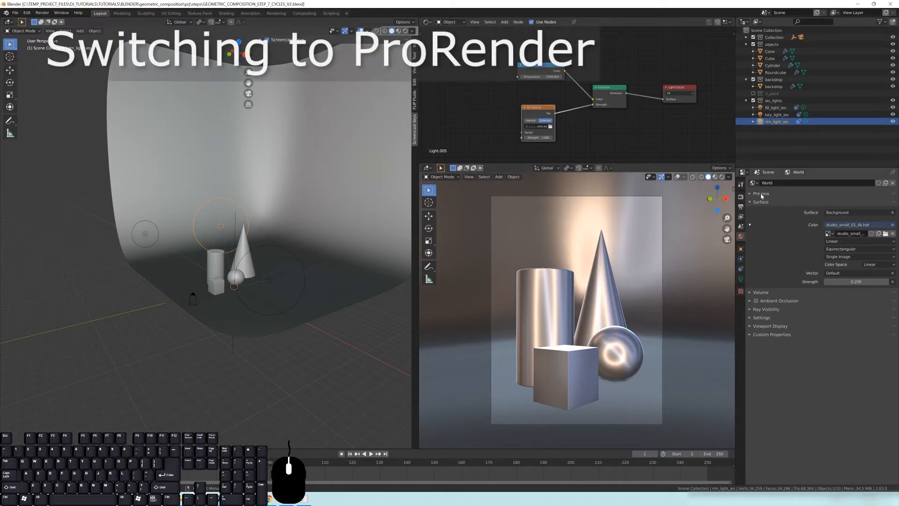
- Set the scene's render engine to Radeon ProRender
click(761, 193)
click(761, 193)
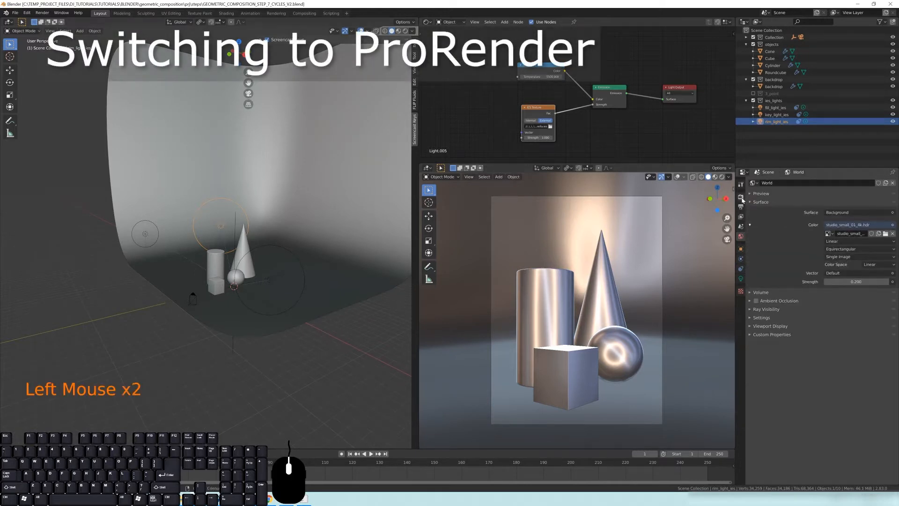
click(741, 197)
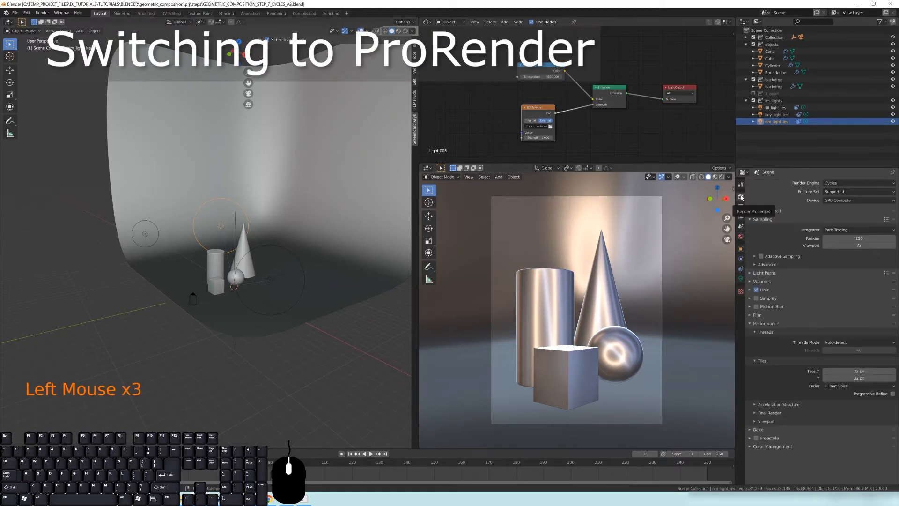
click(836, 183)
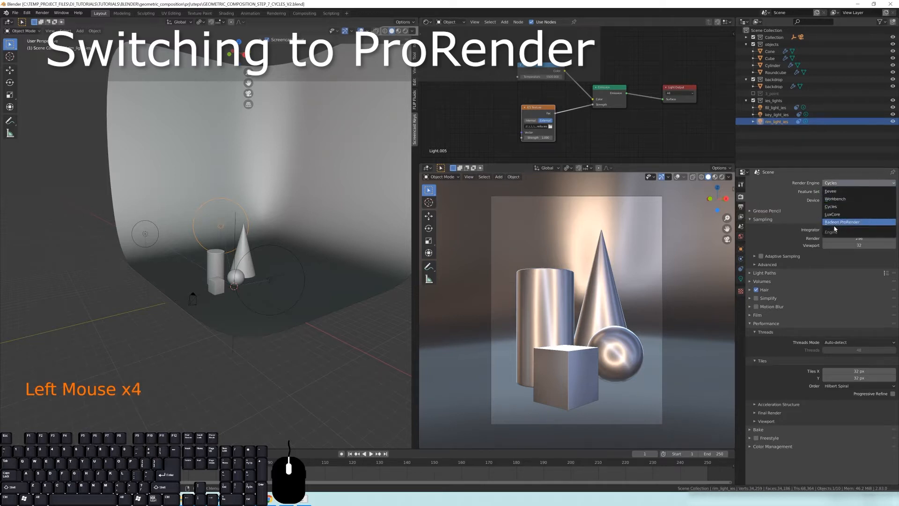
click(882, 222)
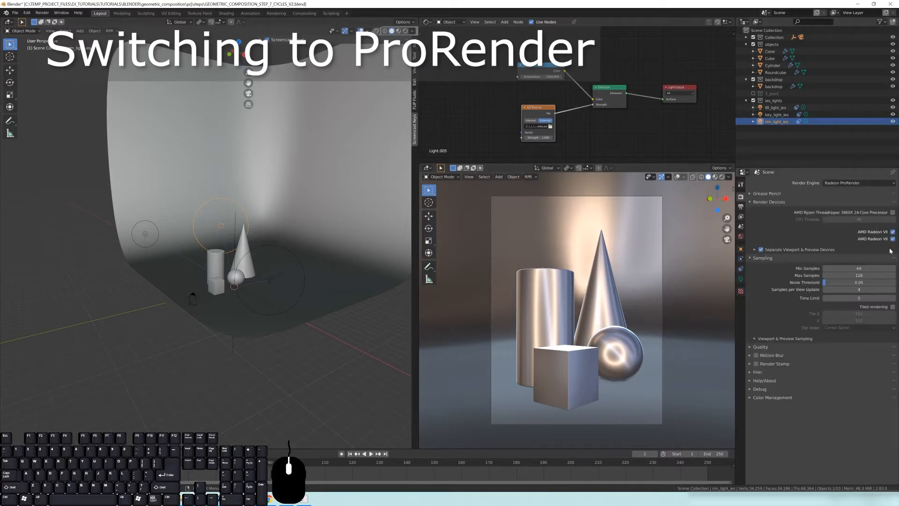
- Assign only the first AMD Radeon VII to viewport and preview rendering, disable the Threadripper CPU there, and keep both Radeon cards for final rendering
click(788, 252)
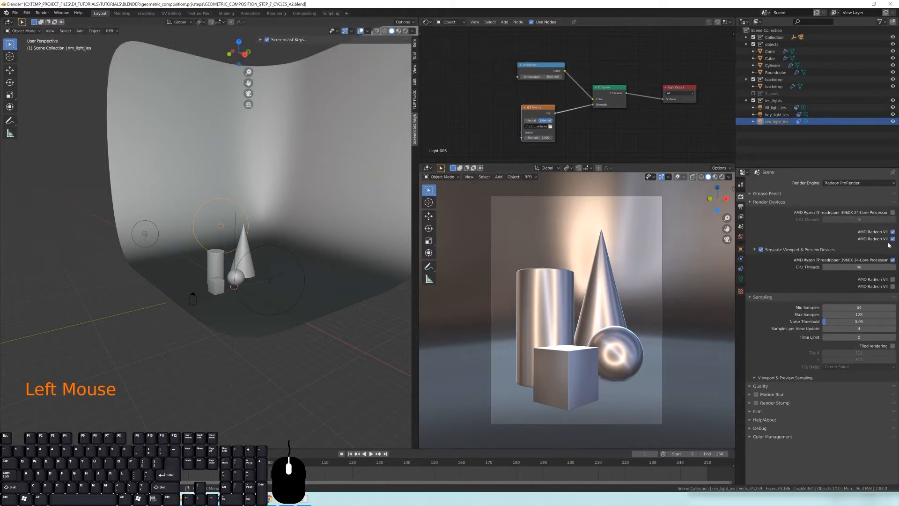
click(892, 231)
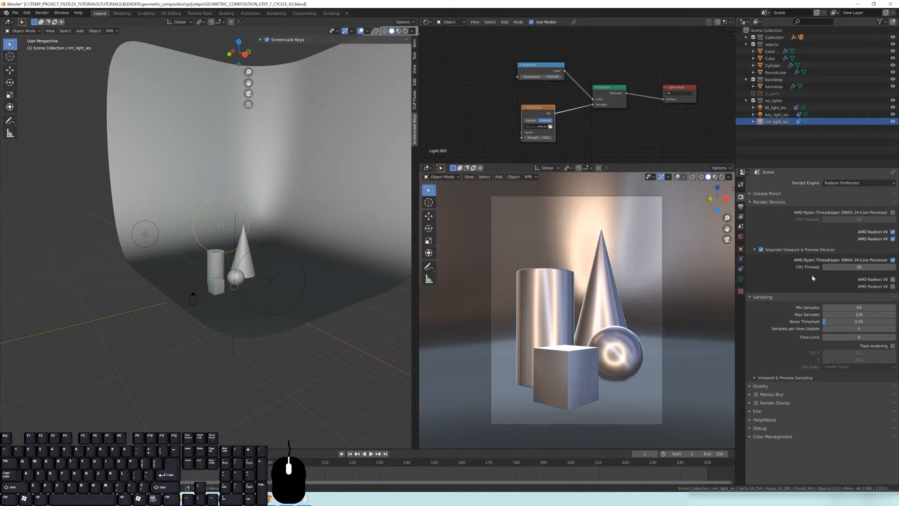
click(763, 250)
click(763, 250)
click(892, 279)
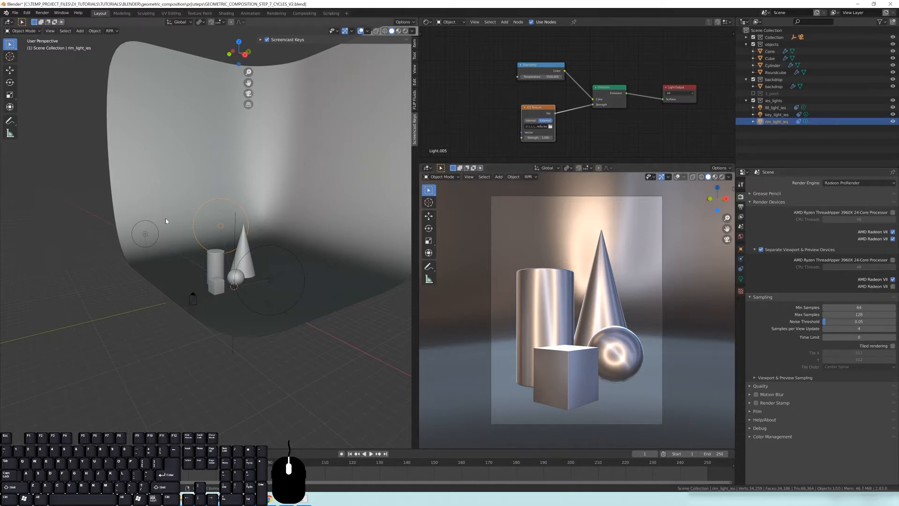
click(893, 239)
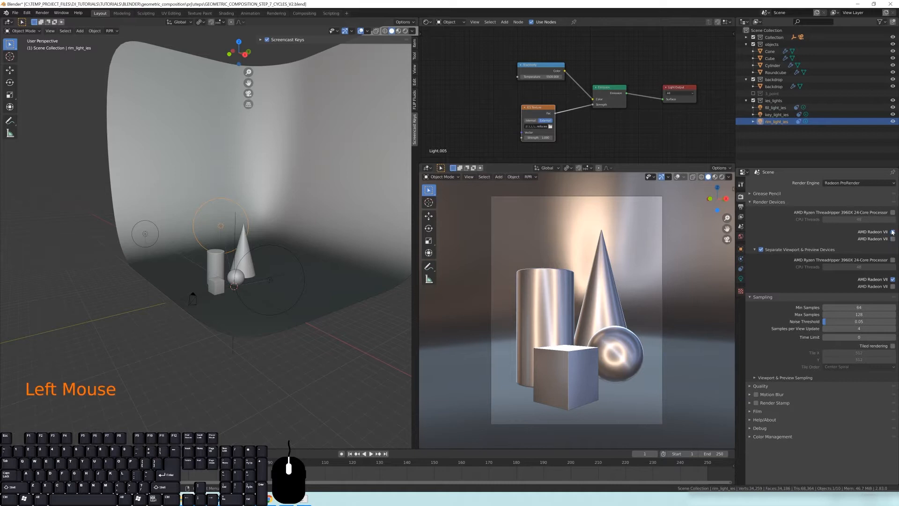
click(893, 240)
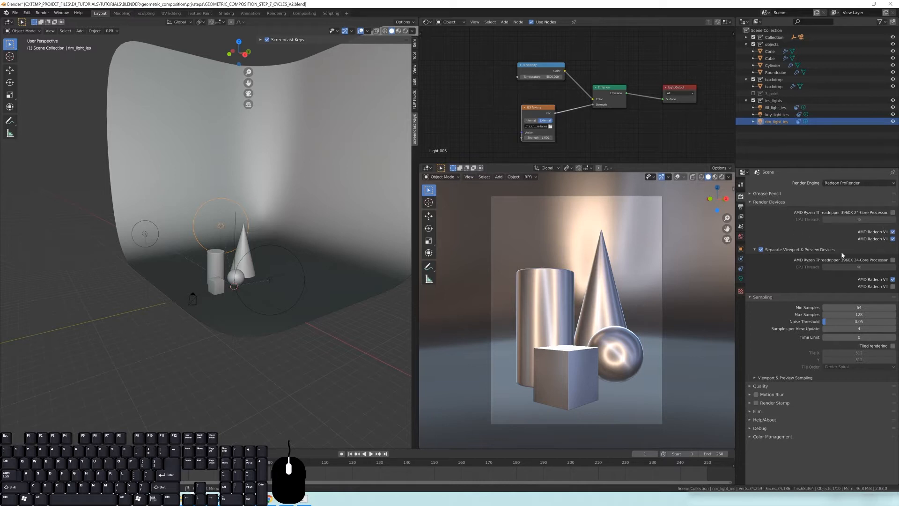
click(760, 298)
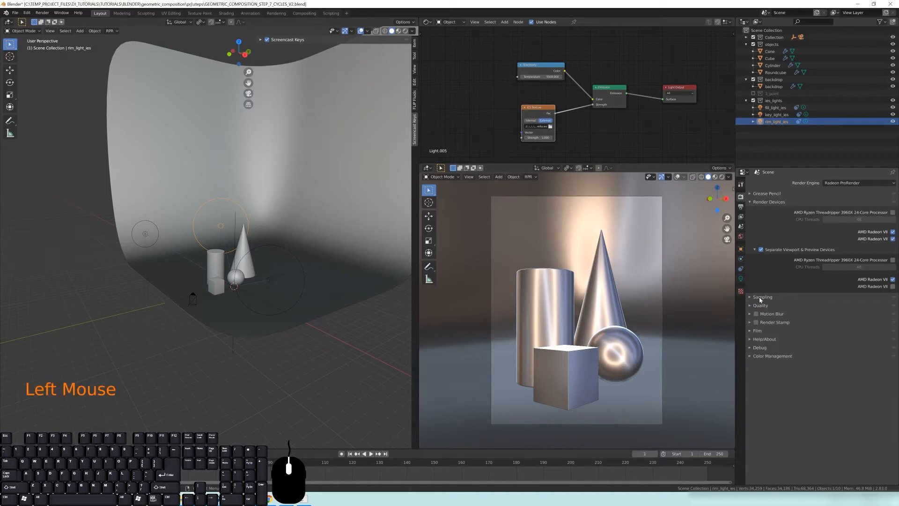
click(768, 204)
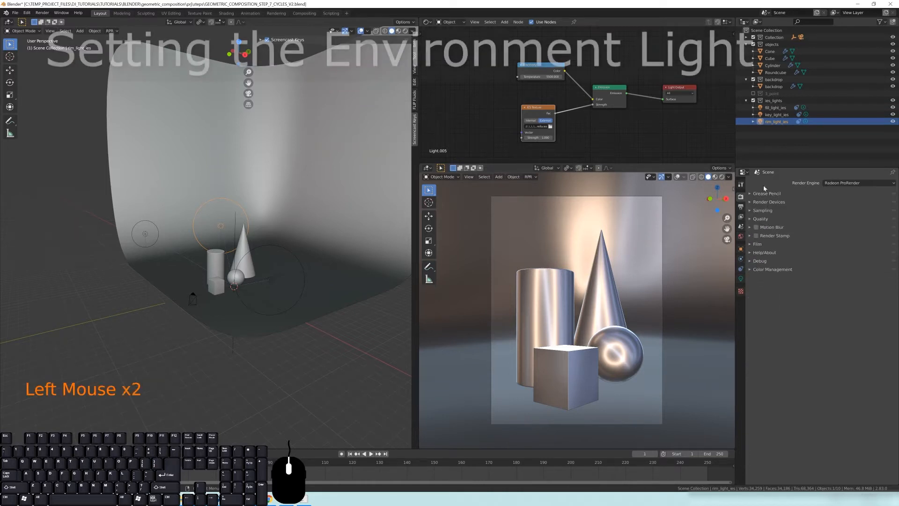
- Load studio_small_01_4k.hdr from the HDRI folder as the world's IBL environment image
click(740, 236)
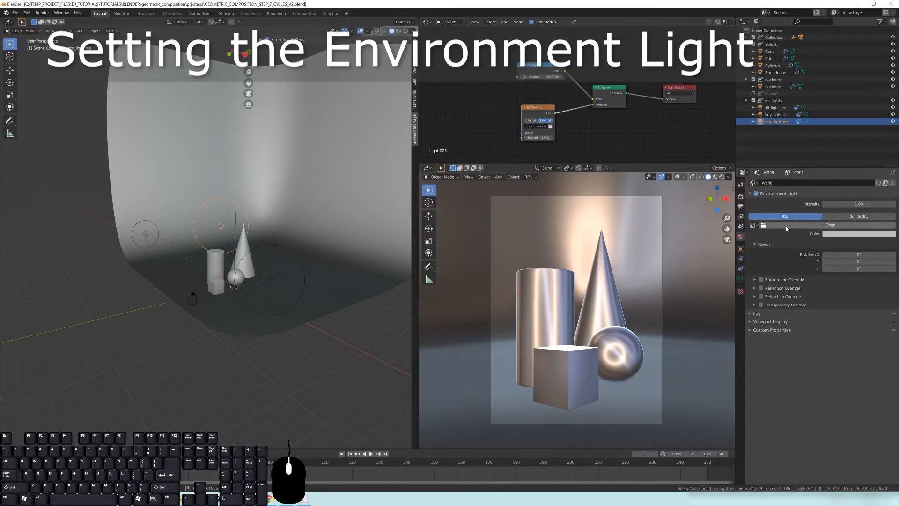
click(785, 228)
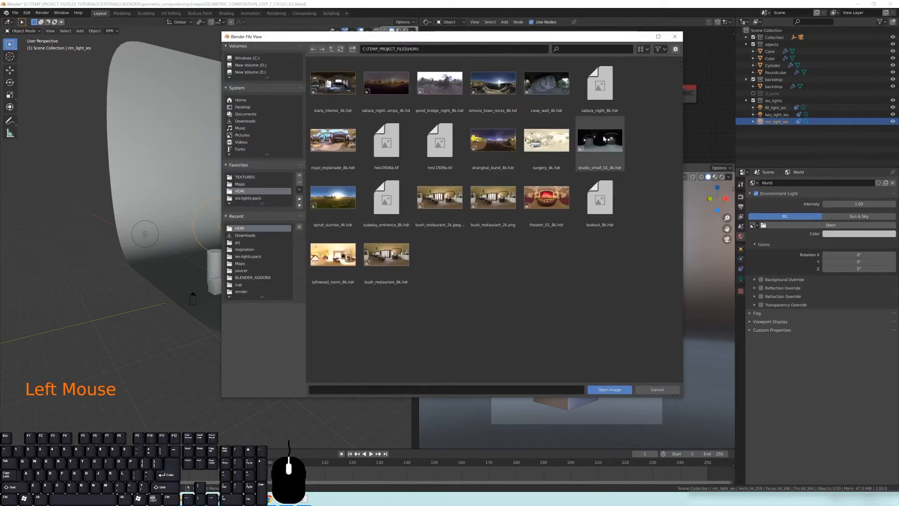
click(674, 36)
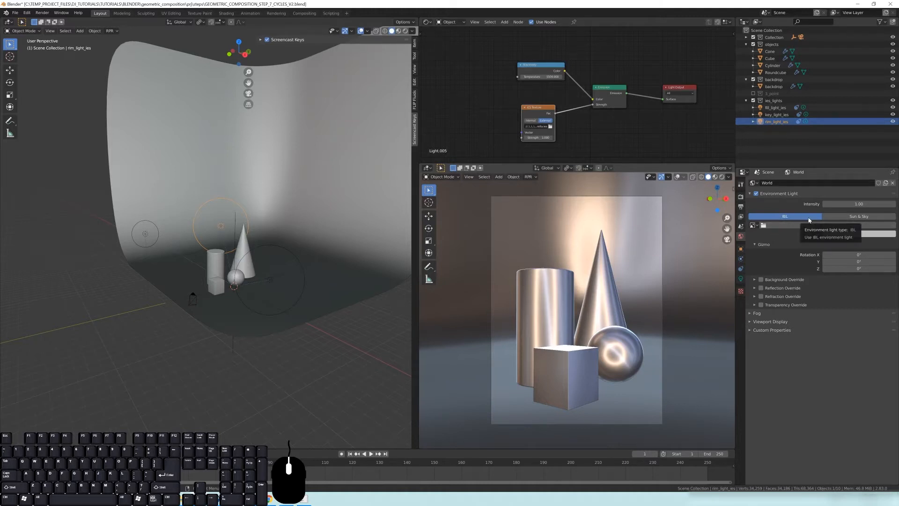
click(776, 228)
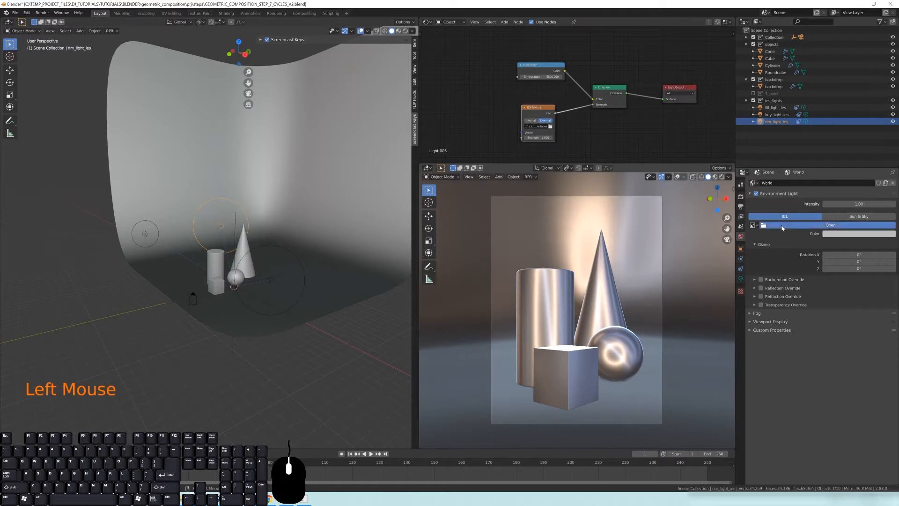
click(241, 191)
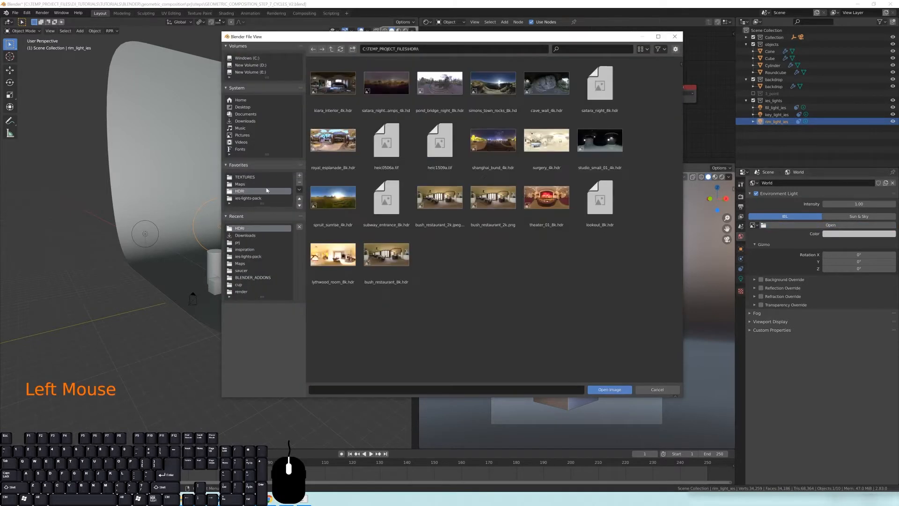
double_click(607, 148)
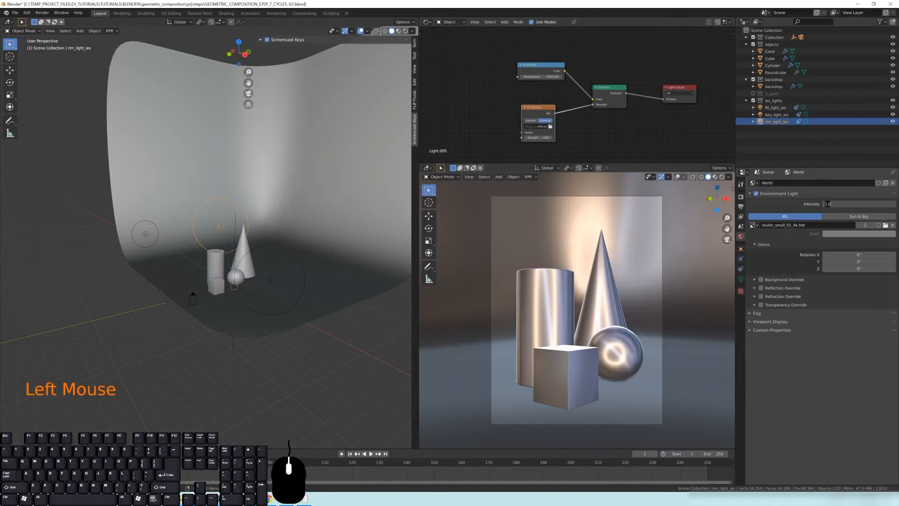
- Set the environment light's intensity to 0.2
text(0.2)
key(Return)
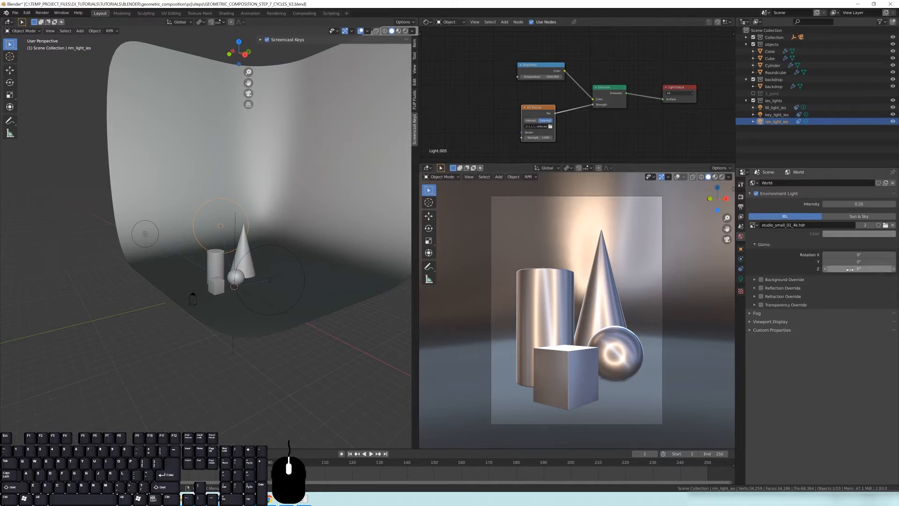
click(763, 244)
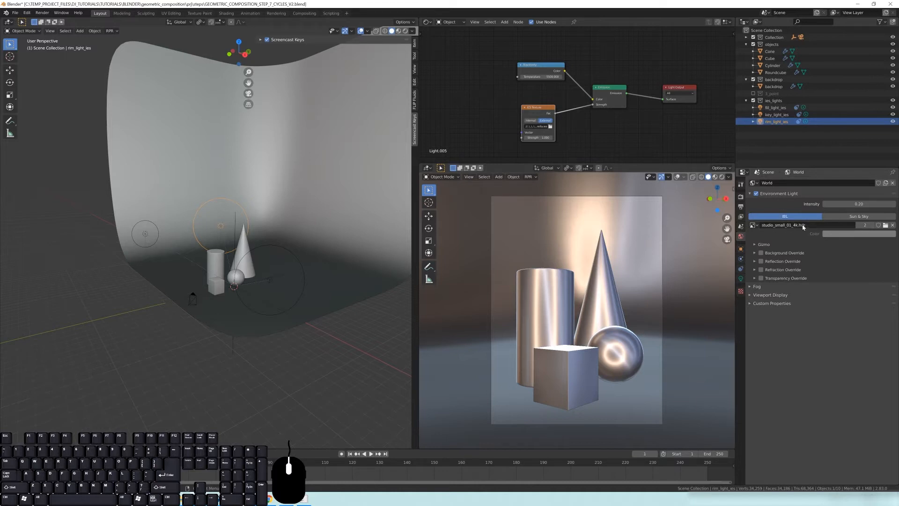
click(771, 196)
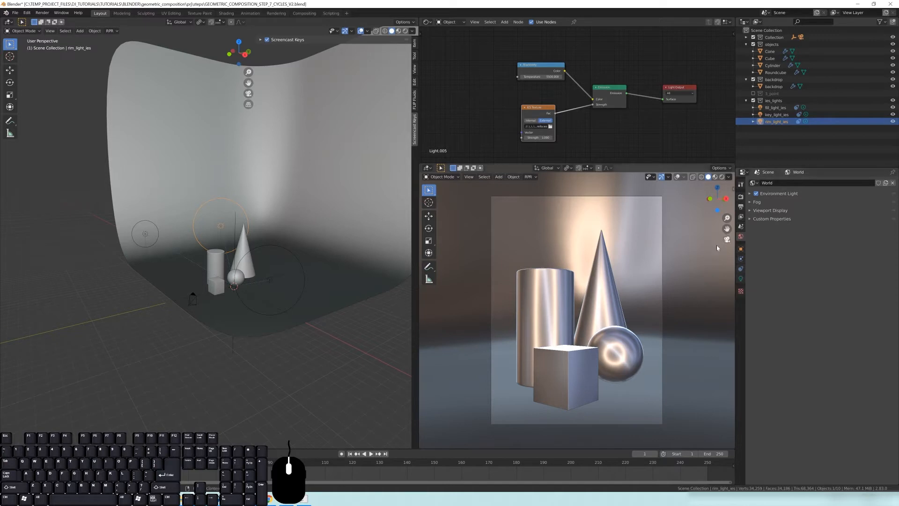
- Switch the camera viewport to Rendered shading and check the ies_lights collection's effect by excluding and re-including it
key(z)
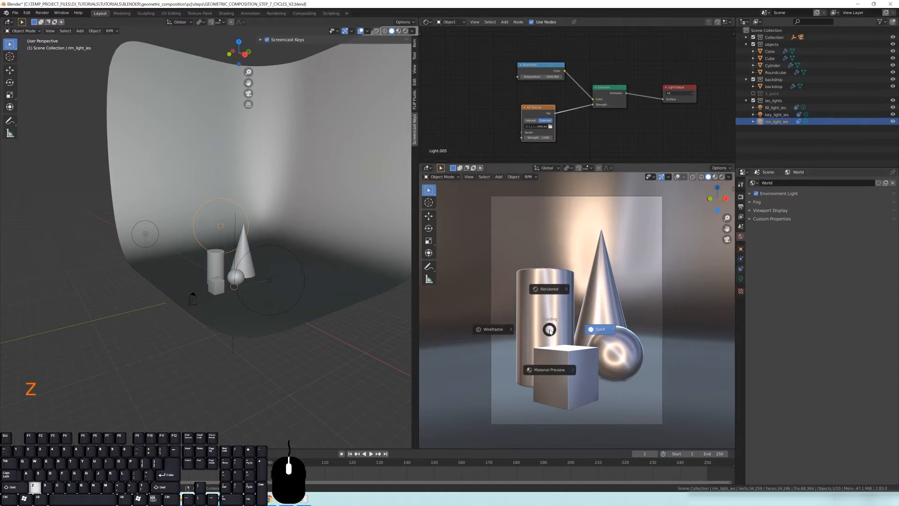
click(554, 289)
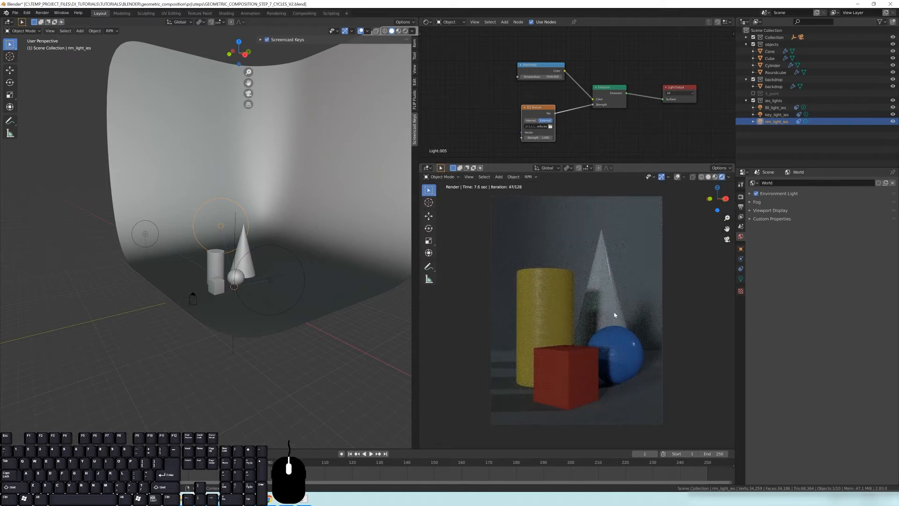
click(753, 102)
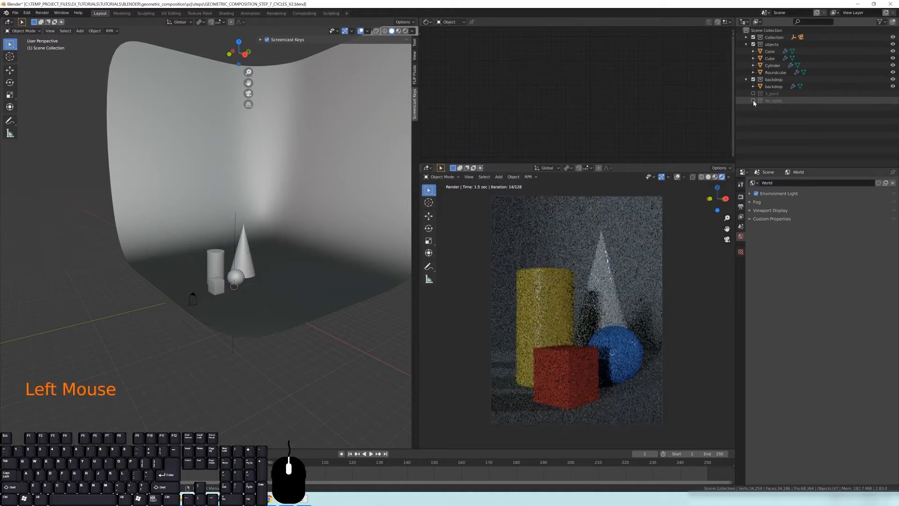
click(753, 101)
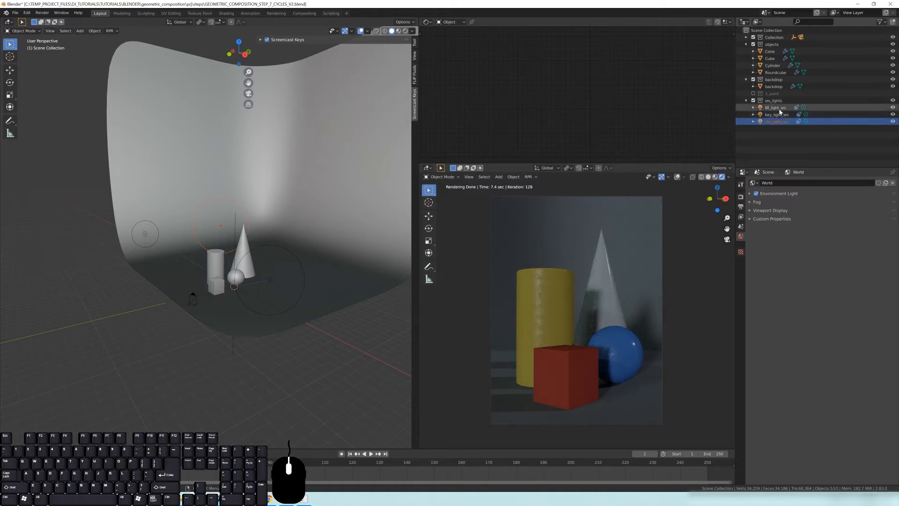
- Select the fill light and set the world's environment light intensity to 0
click(777, 108)
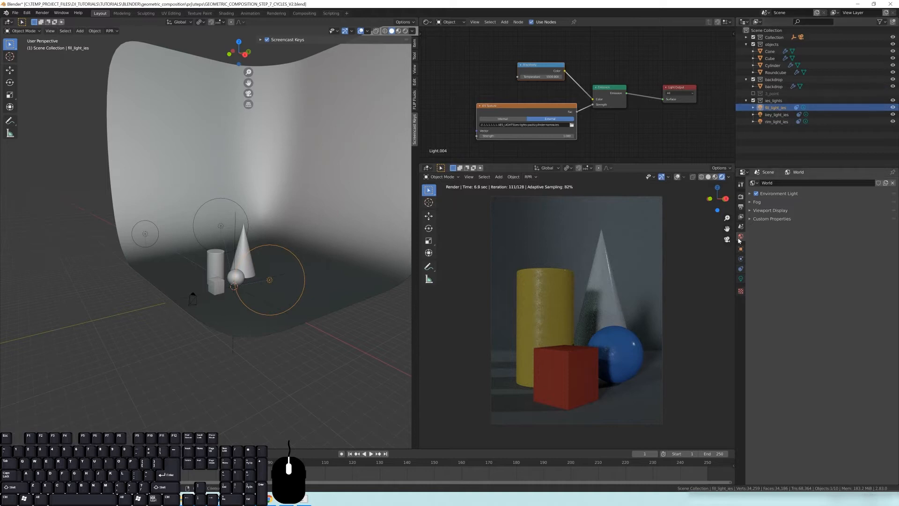
click(778, 193)
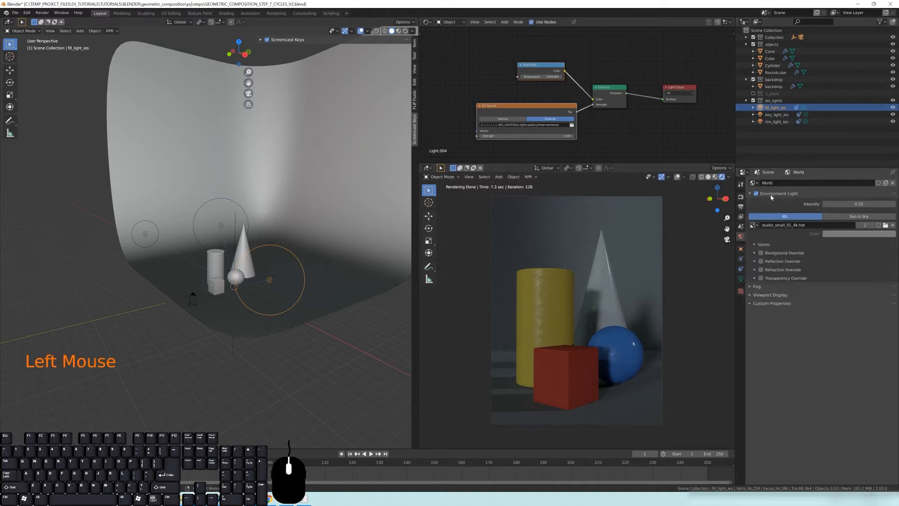
double_click(836, 204)
text(0)
key(Return)
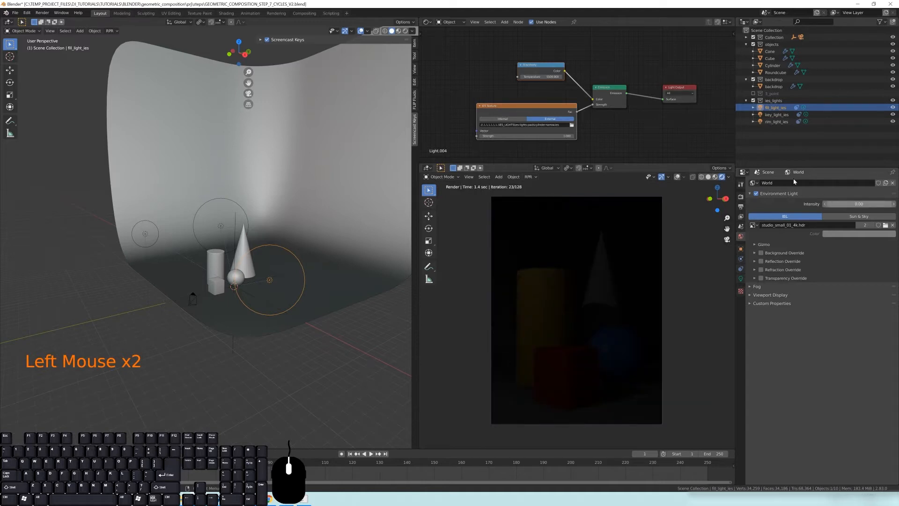
- Hide the fill and rim IES lights and select key_light_ies
click(892, 108)
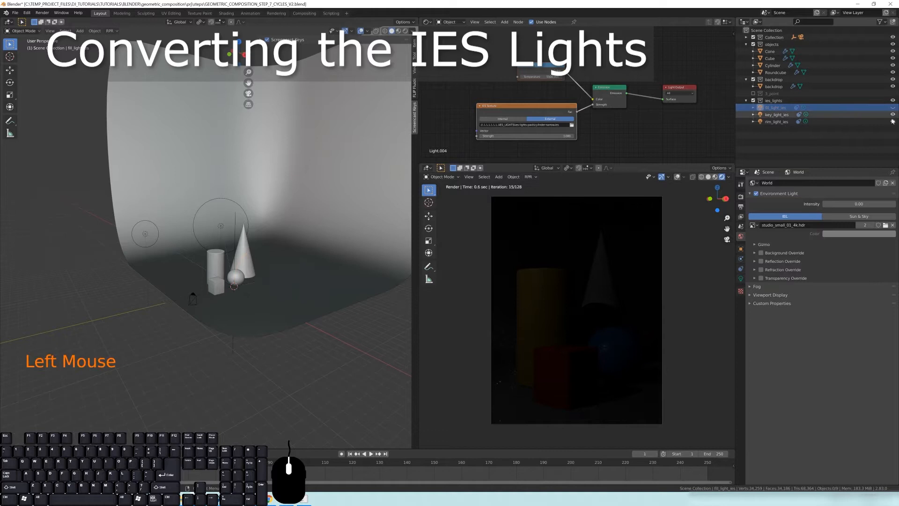
click(892, 122)
click(777, 118)
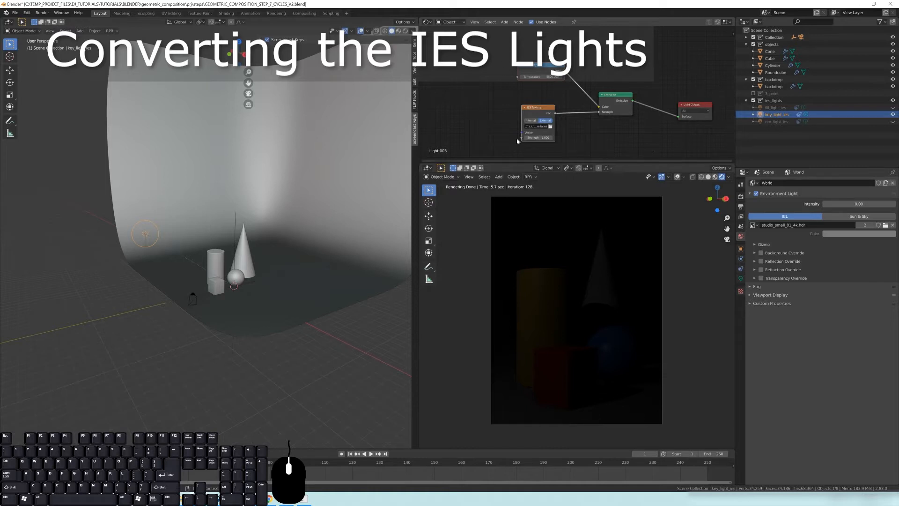
- Spread out the key light's Blackbody, IES Texture and Emission nodes in the shader editor
mouse_move(537, 67)
mouse_down()
mouse_move(573, 63)
mouse_move(521, 61)
mouse_up()
click(525, 68)
mouse_move(526, 111)
mouse_down()
mouse_move(533, 117)
mouse_move(523, 107)
mouse_up()
drag(617, 96, 637, 110)
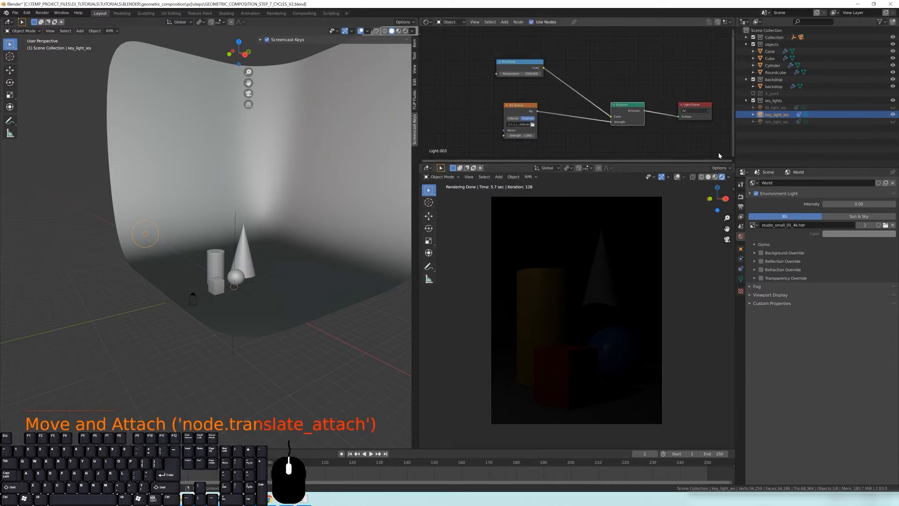
- Load three-lobe-umbrella.ies from the ies-lights-pack folder as the key light's IES file, matching its IES Texture node
click(751, 193)
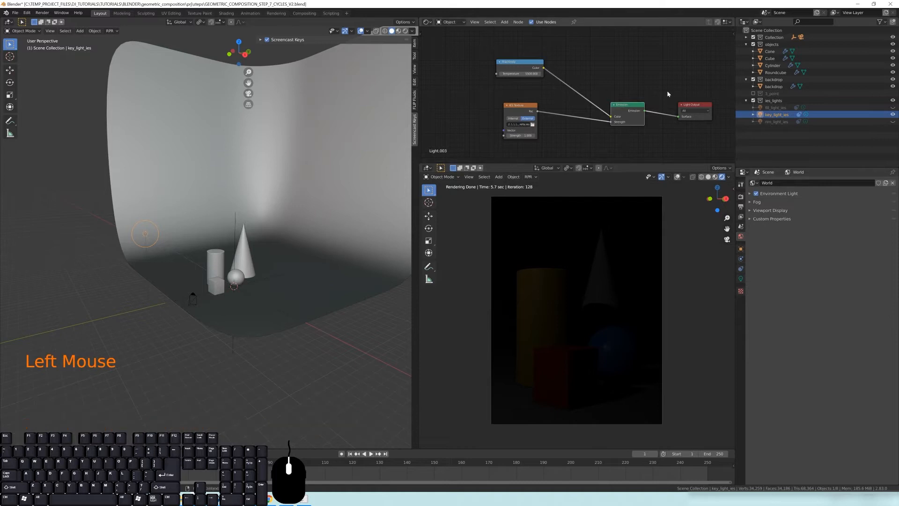
click(741, 279)
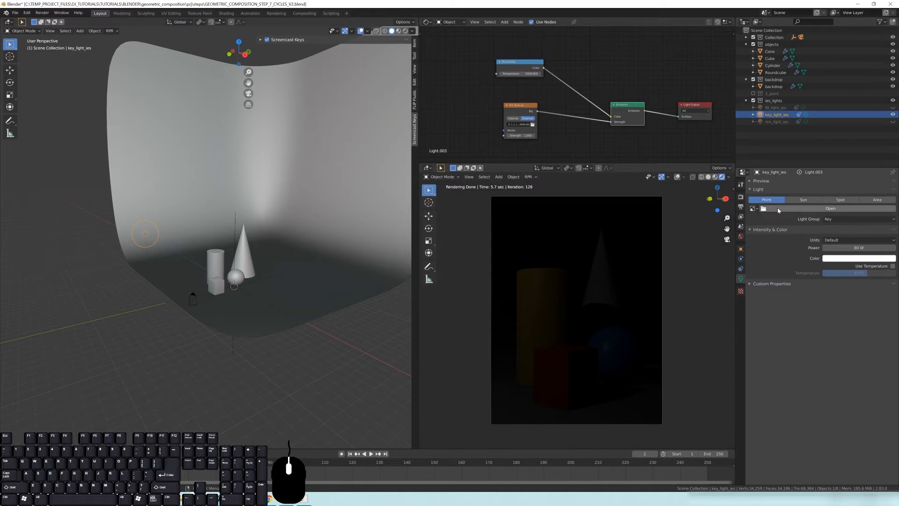
scroll(540, 131, up, 8)
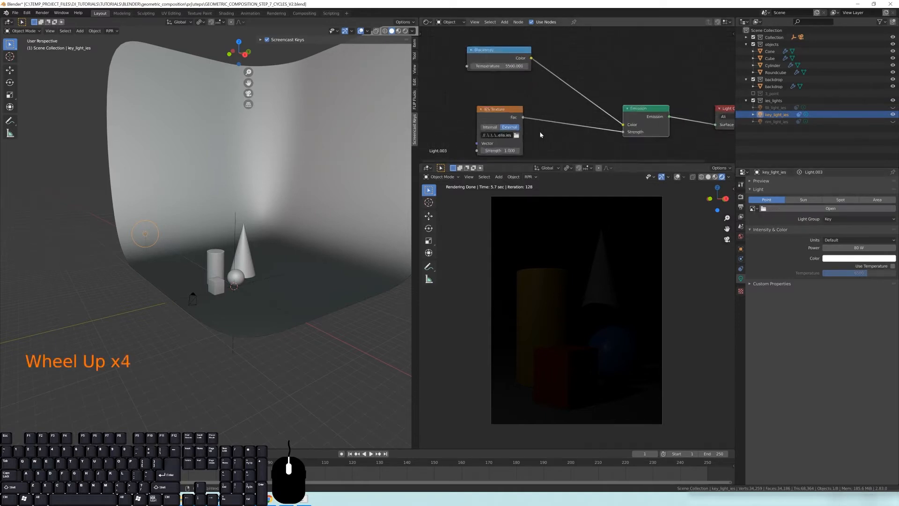
middle_drag(528, 117, 556, 64)
drag(547, 96, 548, 77)
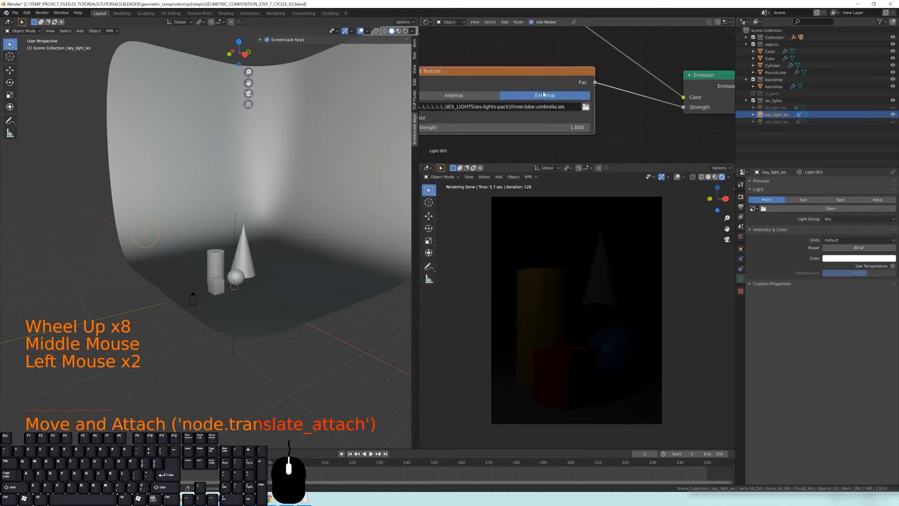
click(784, 209)
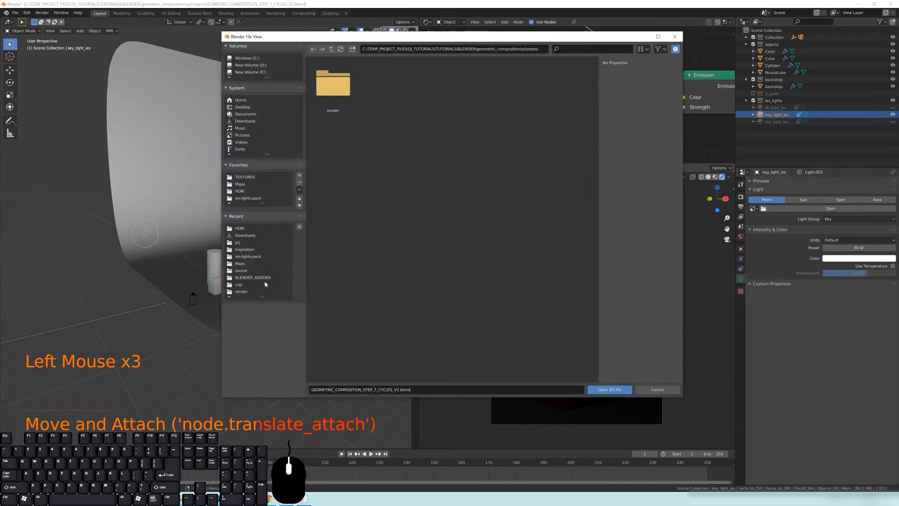
click(248, 197)
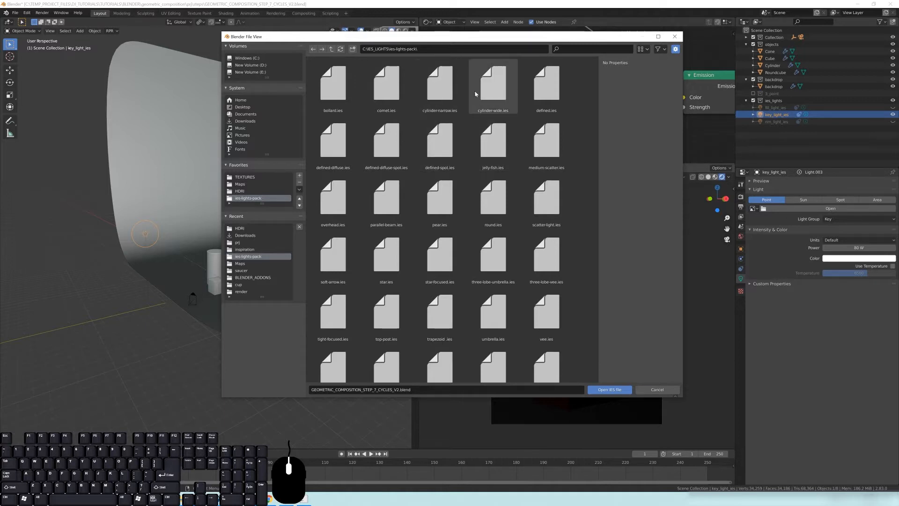
drag(502, 40, 384, 41)
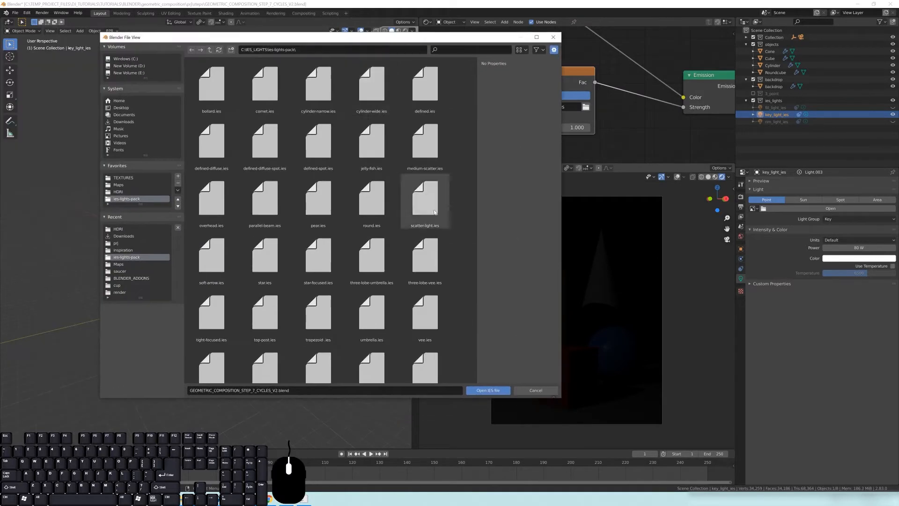
scroll(346, 282, down, 2)
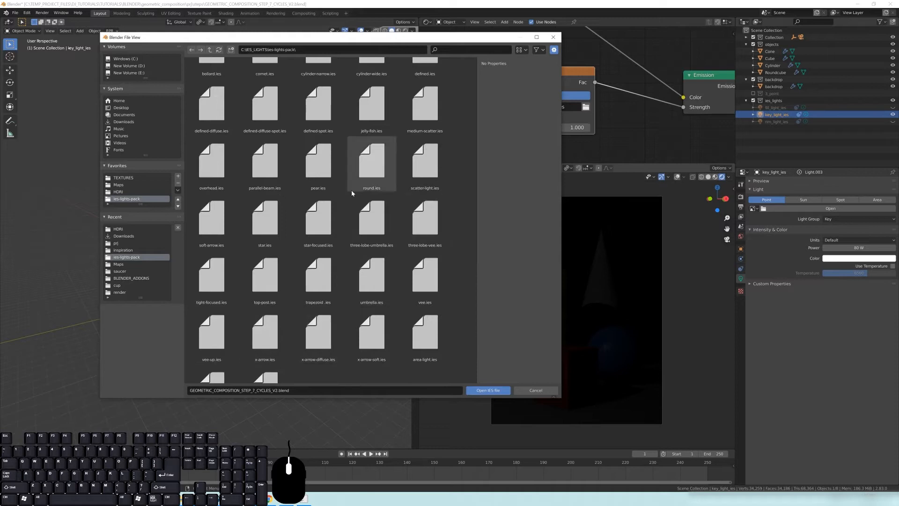
double_click(367, 218)
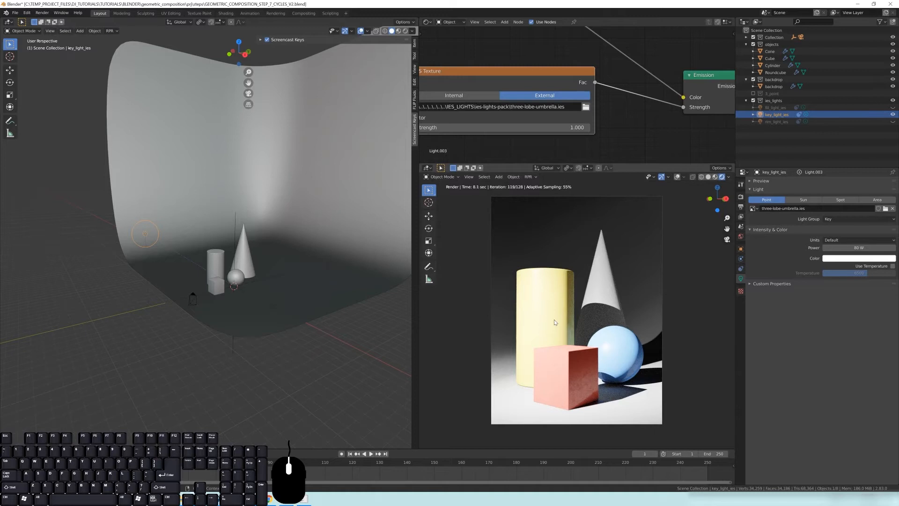
- Divide the key light's power by 10 to set it to 8 W
click(858, 248)
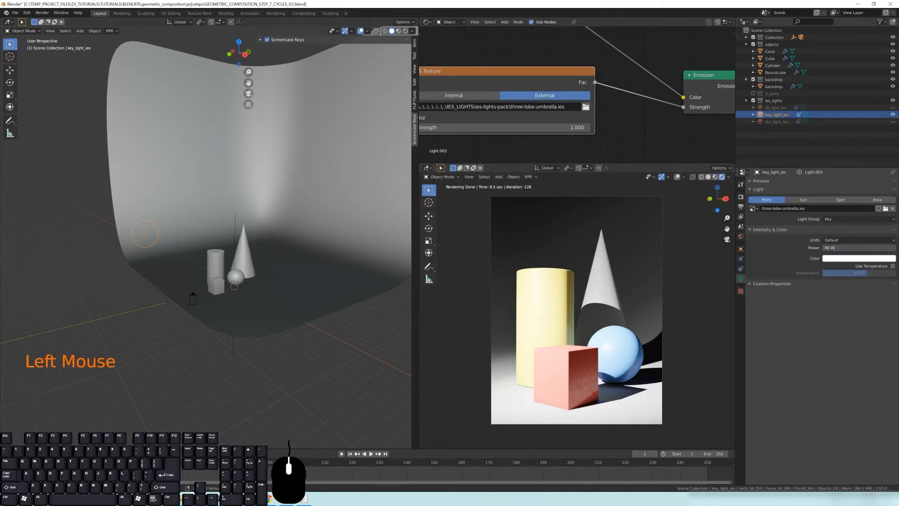
text(/10)
key(Return)
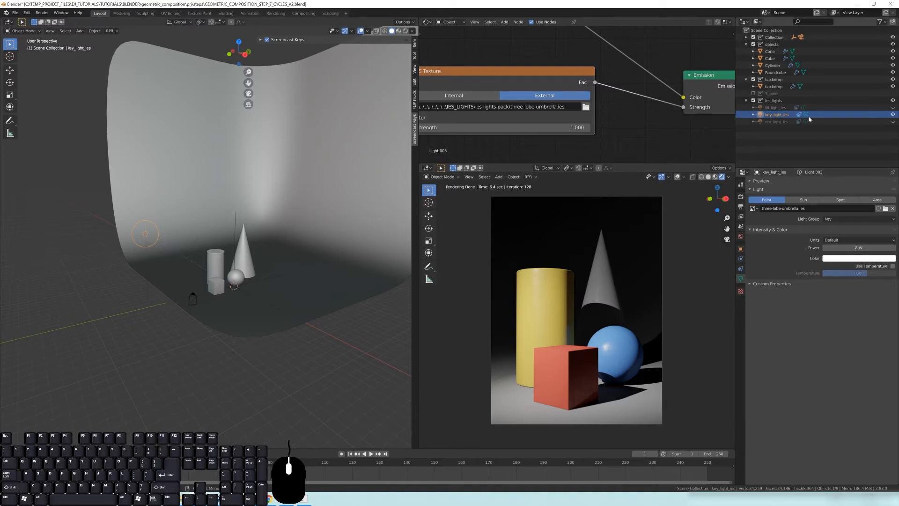
- Hide key_light_ies, then select fill_light_ies and make it visible
click(894, 114)
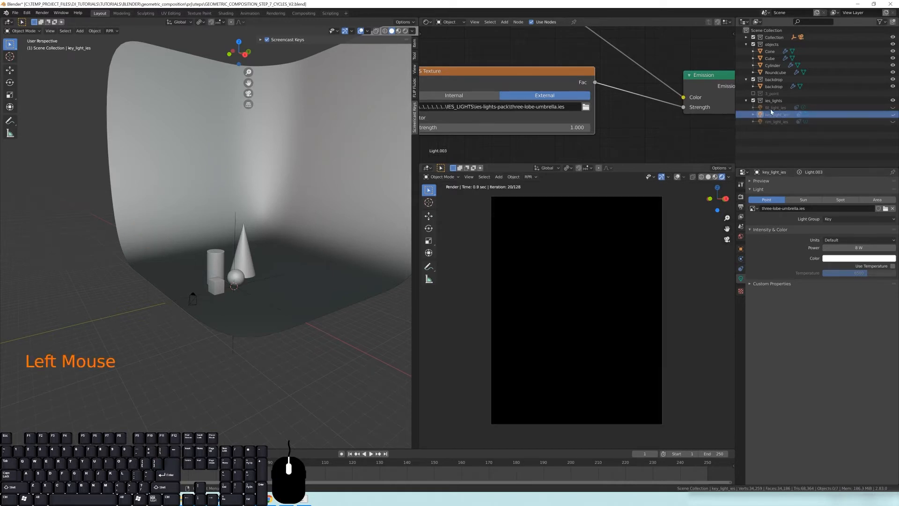
click(845, 109)
click(892, 108)
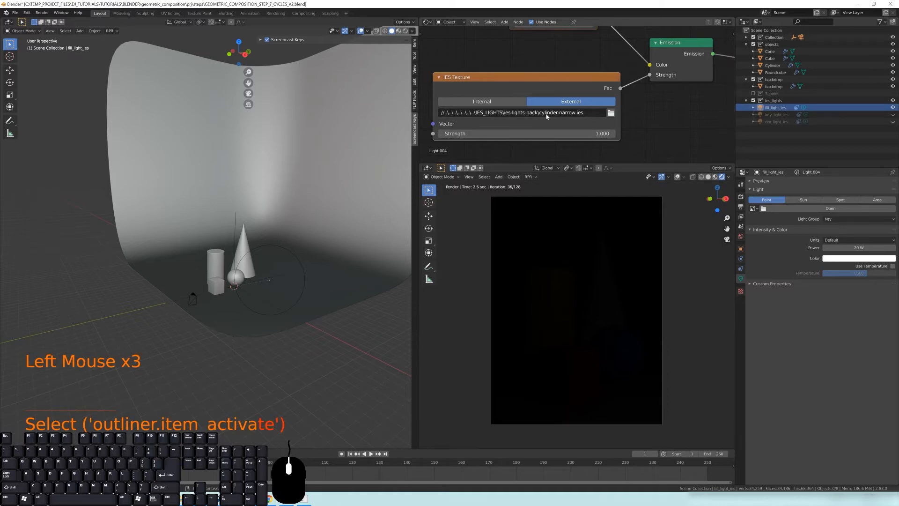
- Load cylinder-narrow.ies as the fill light's IES file and set its power to 2 W
click(762, 208)
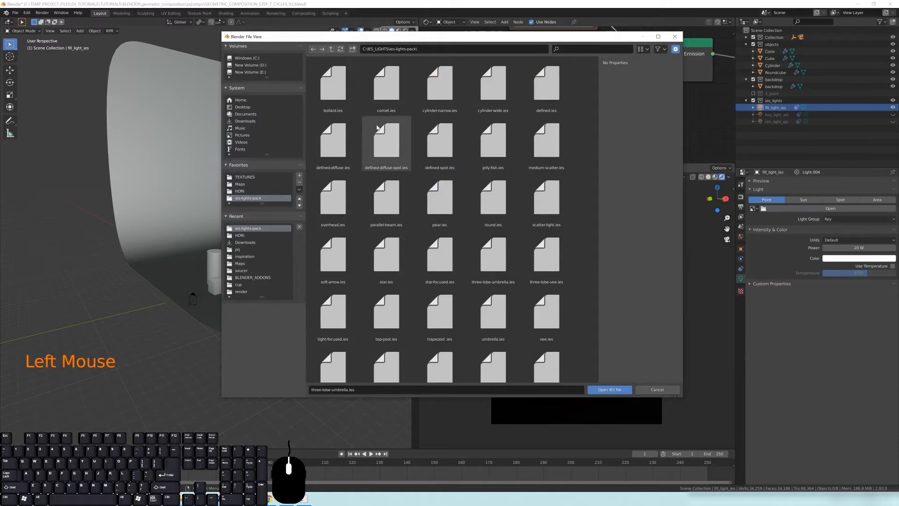
double_click(440, 84)
double_click(858, 247)
text(2)
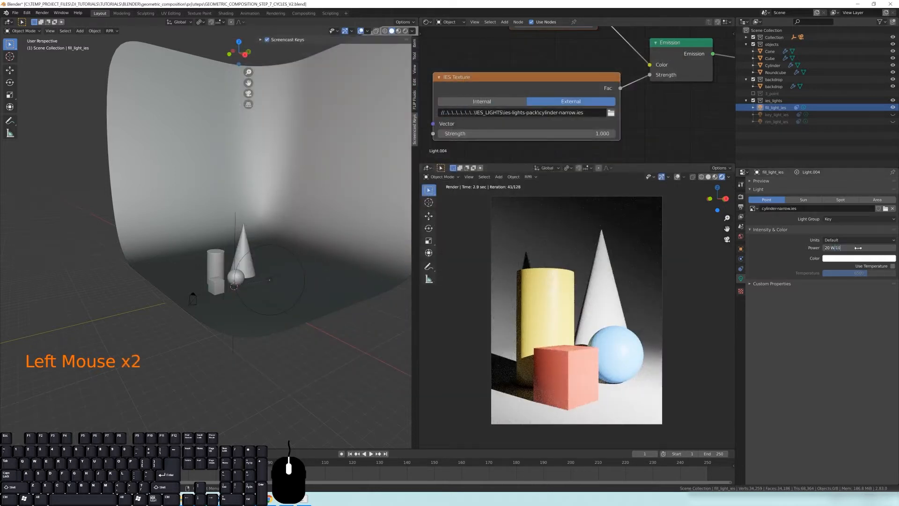
key(Return)
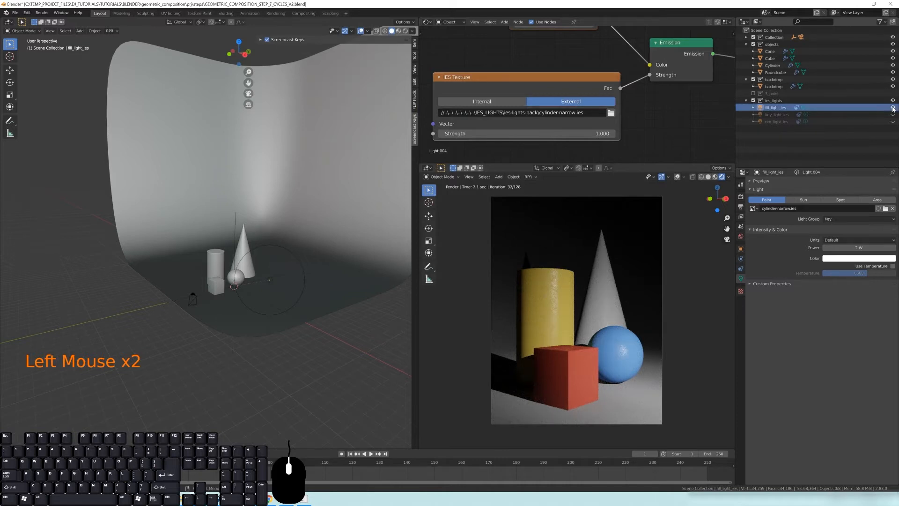
- Hide the fill light, select rim_light_ies and load three-lobe-umbrella.ies as its IES file
click(893, 109)
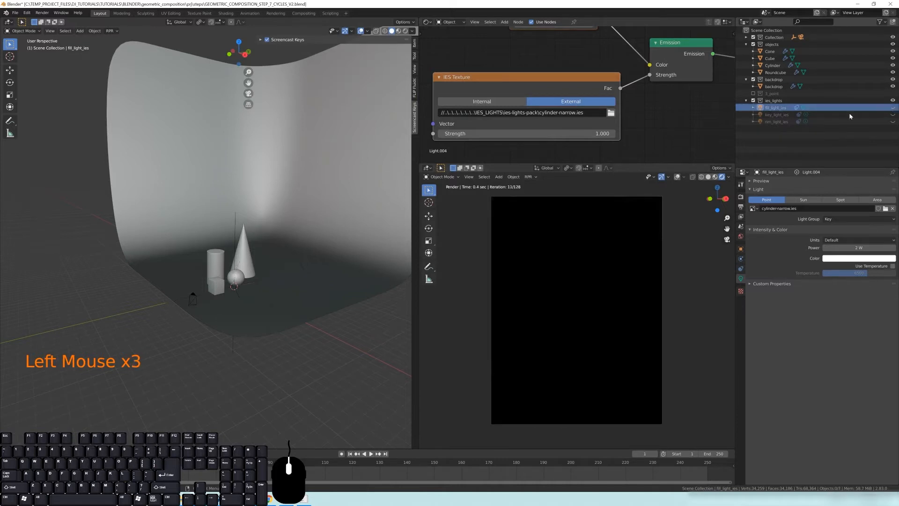
click(777, 122)
drag(579, 121, 662, 121)
drag(603, 83, 529, 73)
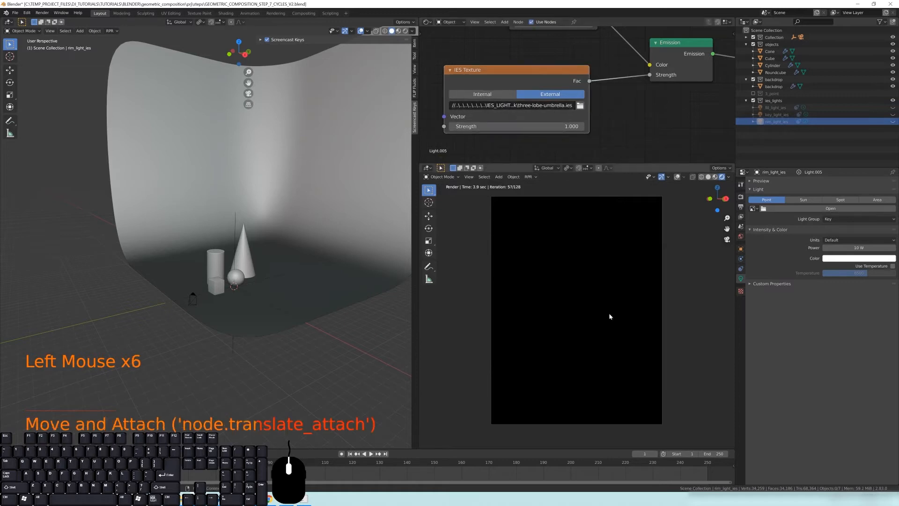
click(784, 211)
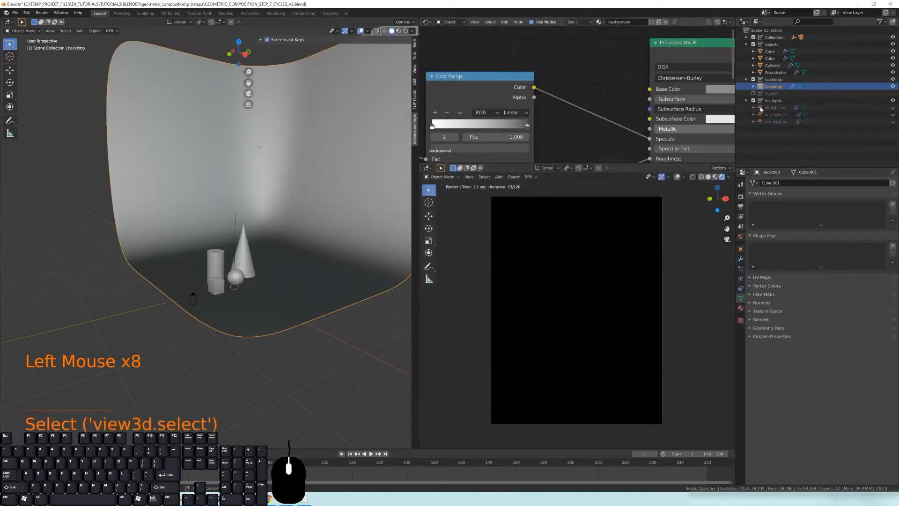
- Make rim_light_ies visible and set its power to 1 W
click(893, 122)
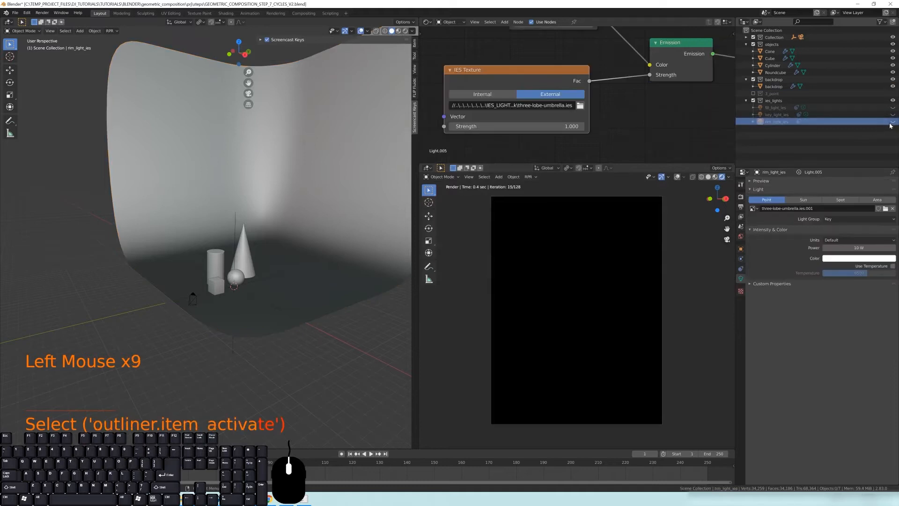
click(892, 122)
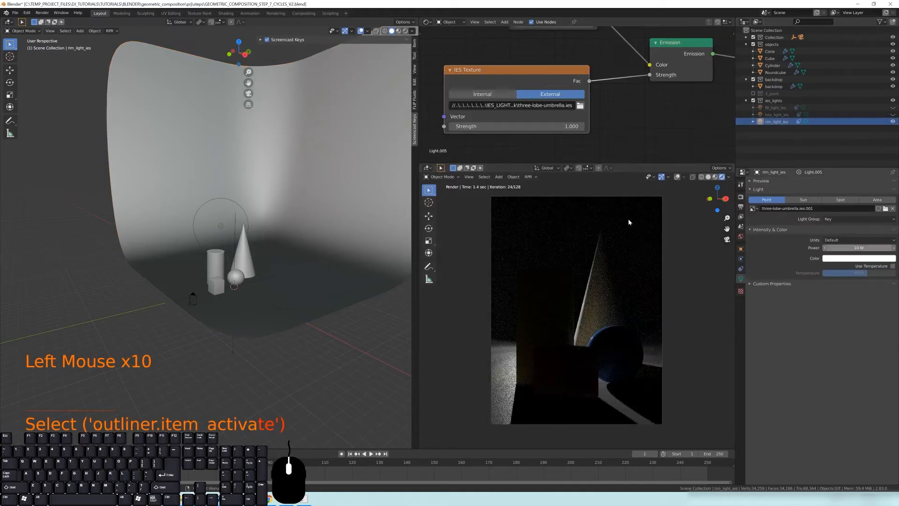
click(859, 247)
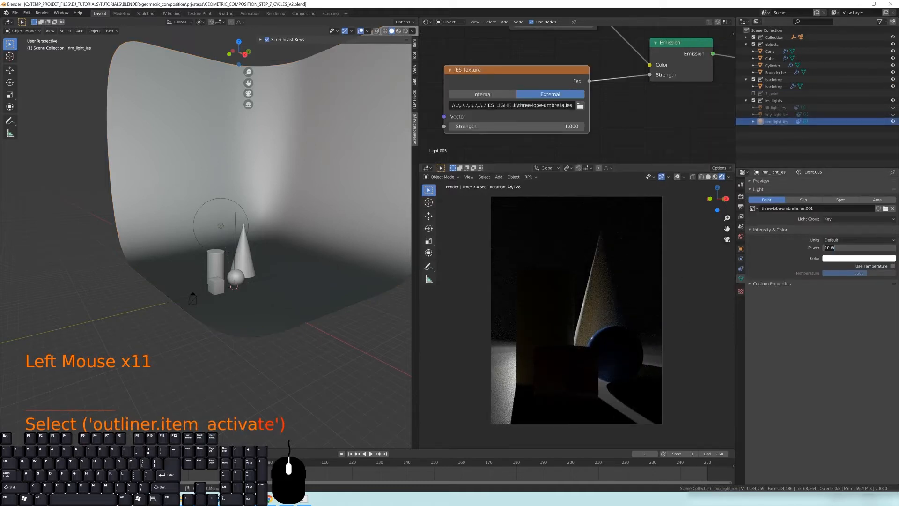
text(1)
key(Return)
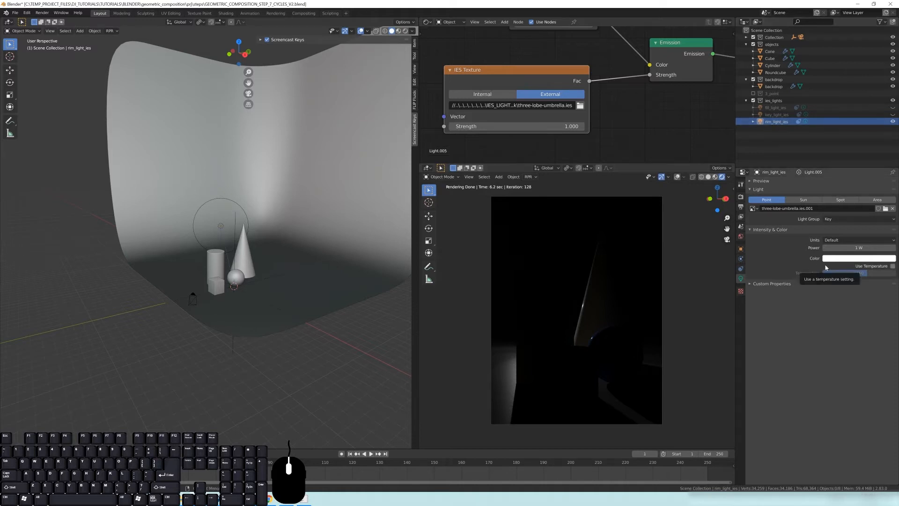
- Enable the rim light's colour temperature and set it to 5500, matching its Blackbody node
middle_drag(619, 48, 603, 117)
drag(525, 72, 500, 76)
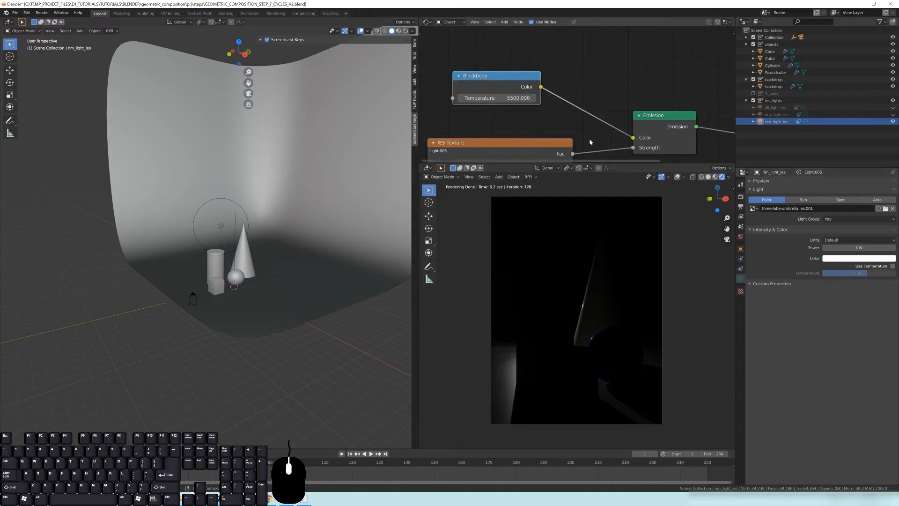
drag(491, 81, 496, 87)
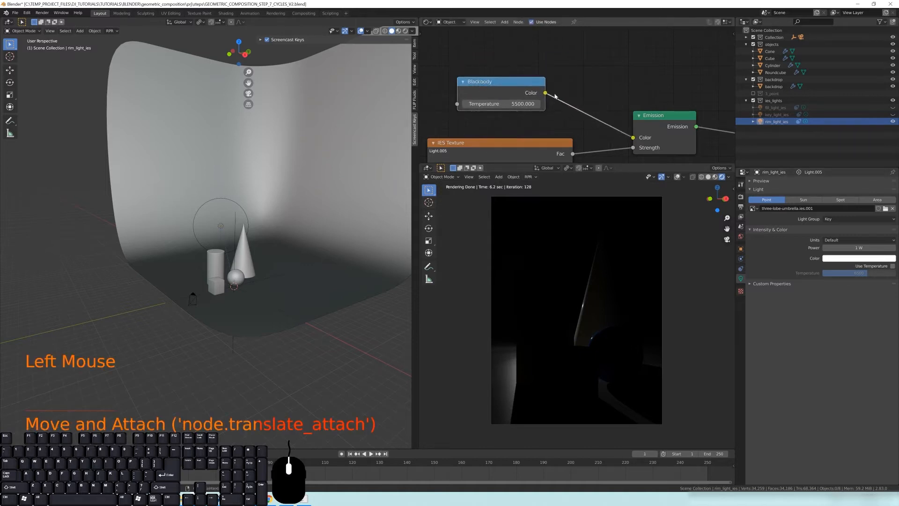
click(893, 265)
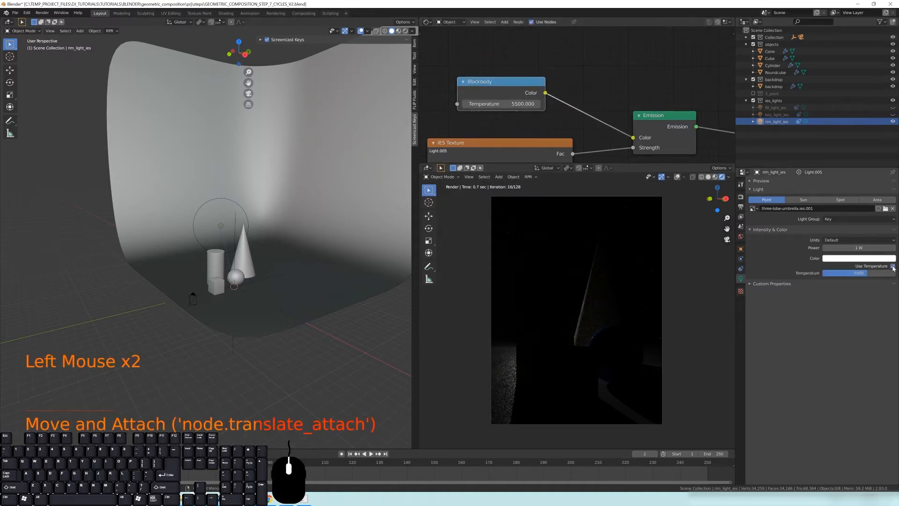
click(859, 273)
text(5500)
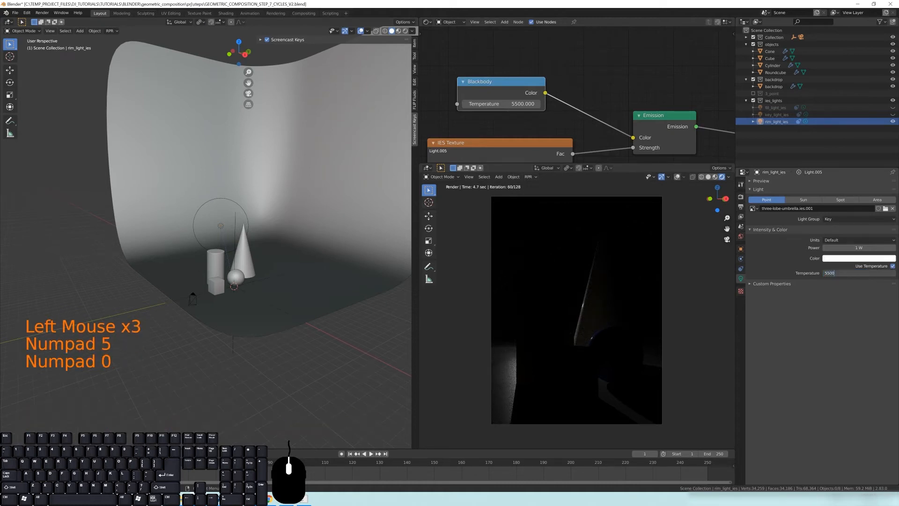
- Unhide the key and fill lights and enable a colour temperature of 5500 on key_light_ies
click(893, 114)
click(893, 108)
click(871, 115)
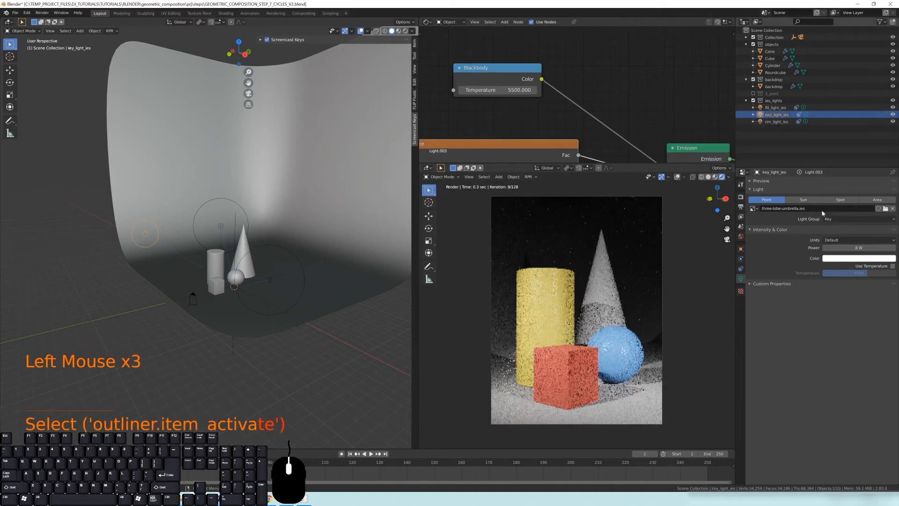
click(892, 267)
click(858, 273)
text(5500)
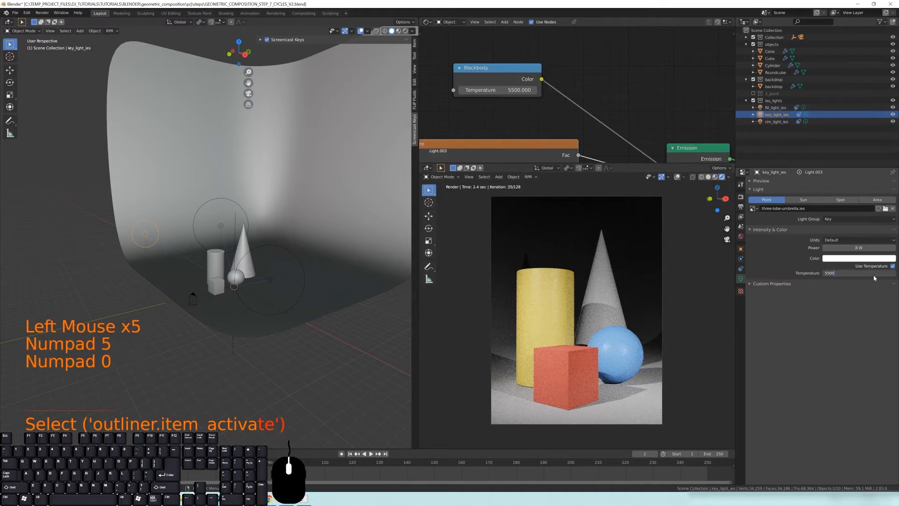
key(Return)
- Enable the colour temperature on fill_light_ies and set it to 5500
click(775, 108)
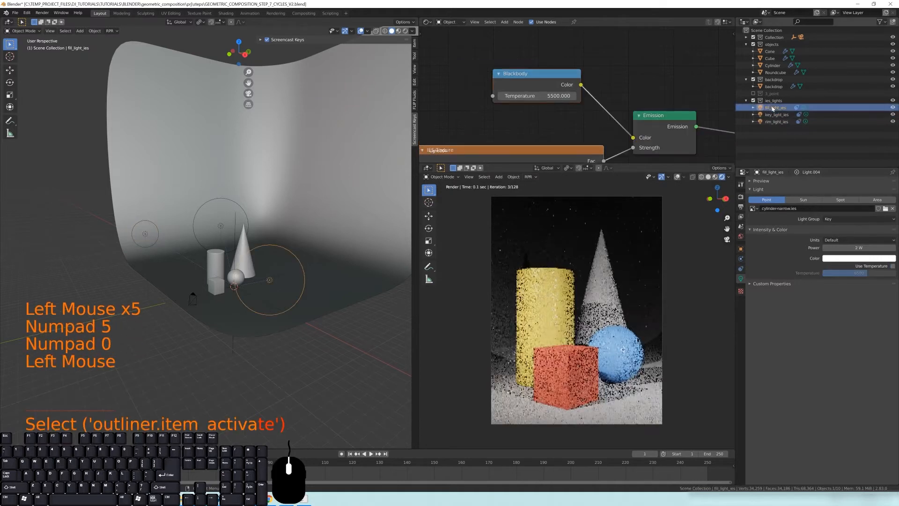
click(872, 275)
click(872, 275)
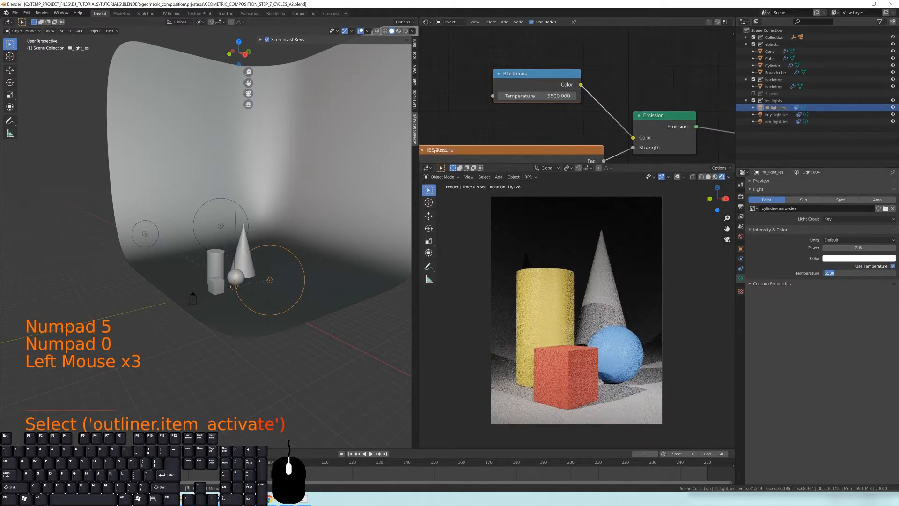
text(5500)
key(Return)
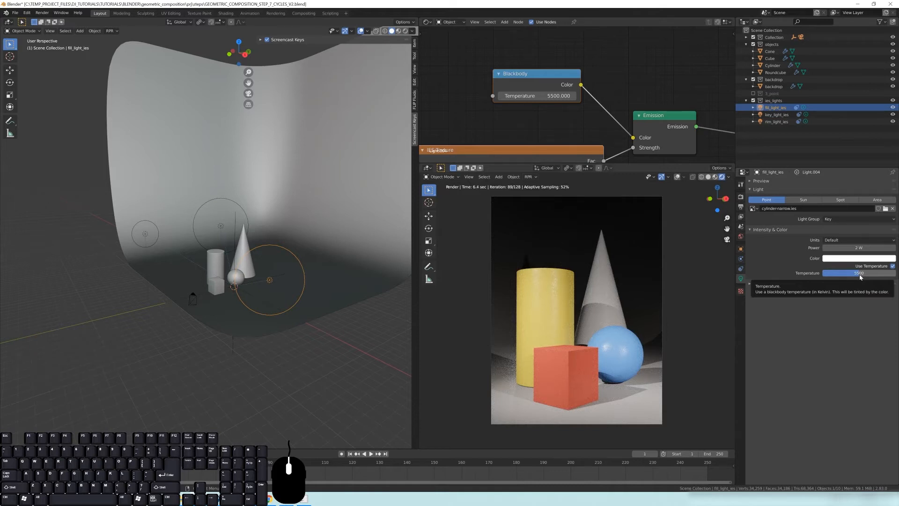
click(860, 274)
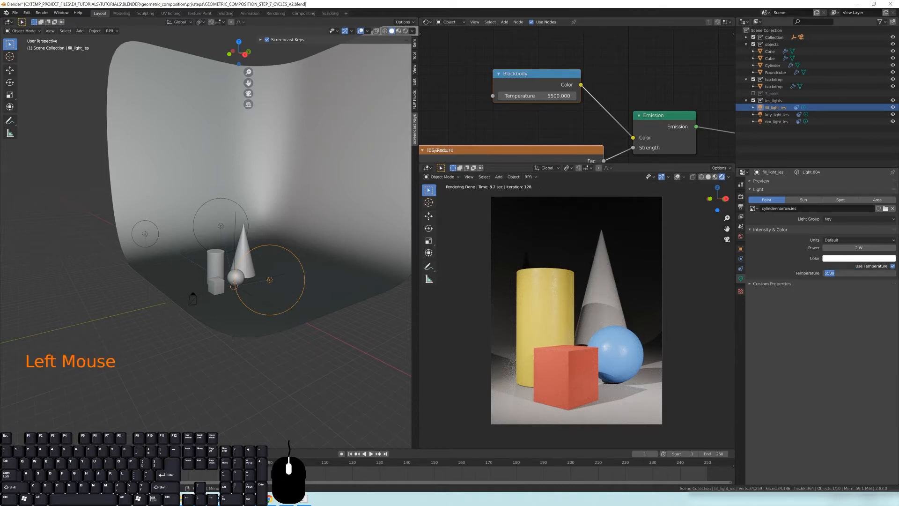
- Select key_light_ies and set its colour temperature to 1000
click(775, 114)
click(776, 115)
click(861, 273)
text(100)
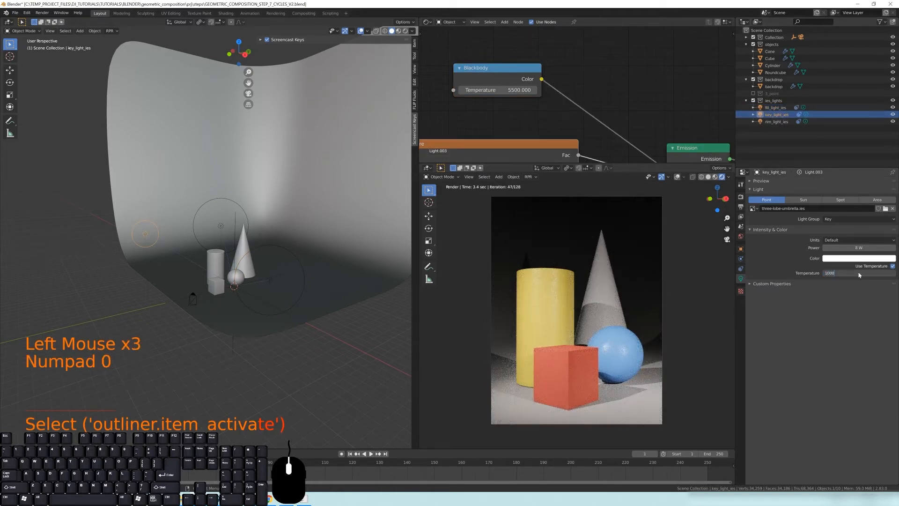
text(0)
key(Return)
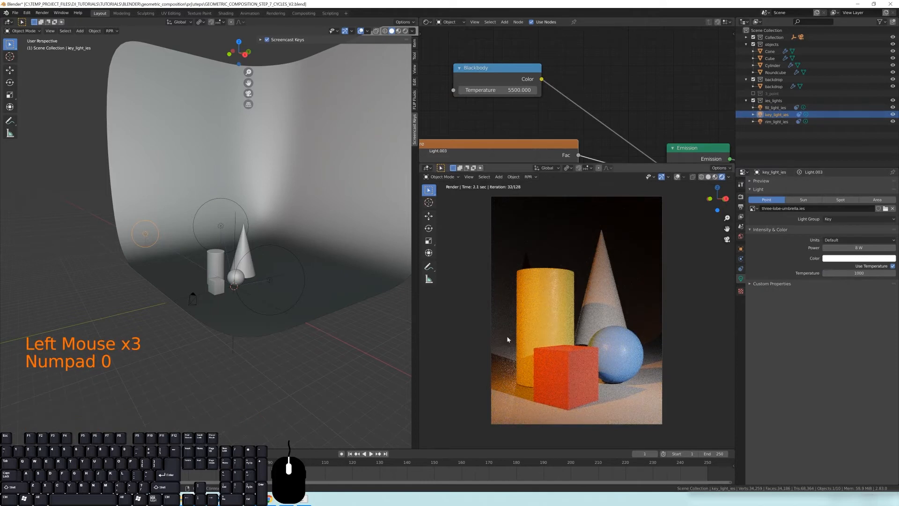
- Switch key_light_ies's colour temperature off and back on, and set it to 5500
click(892, 266)
click(880, 273)
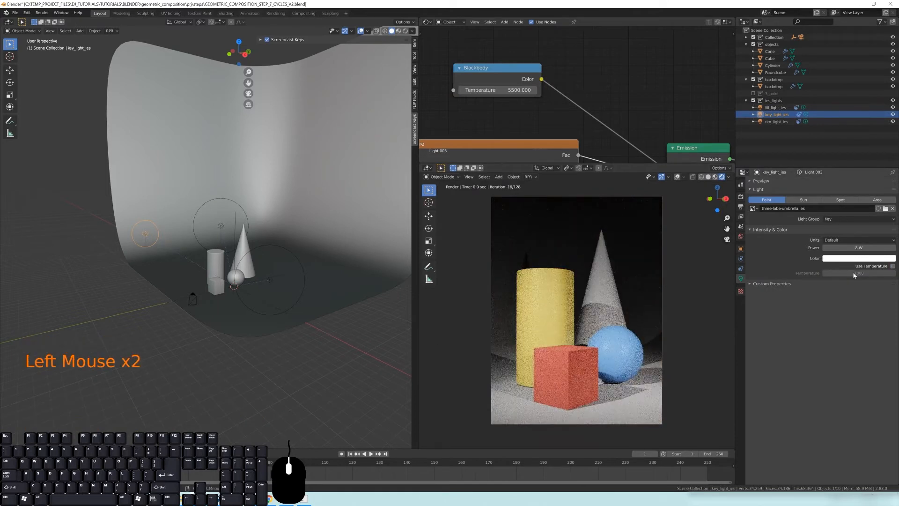
click(893, 266)
click(881, 272)
text(55)
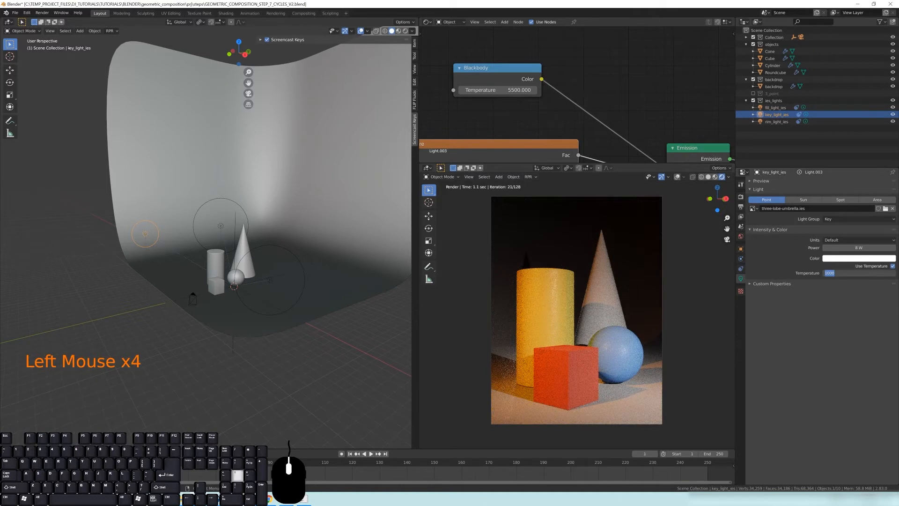
text(00)
key(Return)
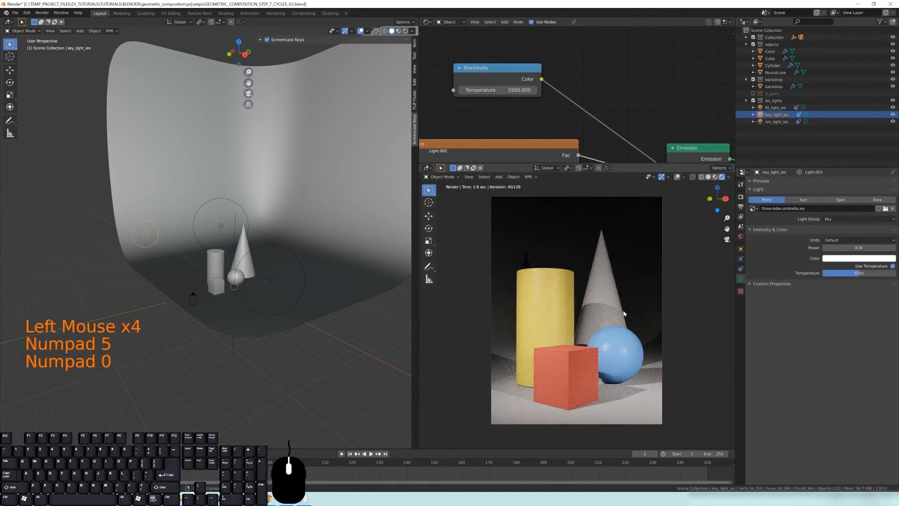
- Examine the shadow edges around the cube and sphere up close in the rendered view, and return to the camera view
scroll(565, 364, up, 4)
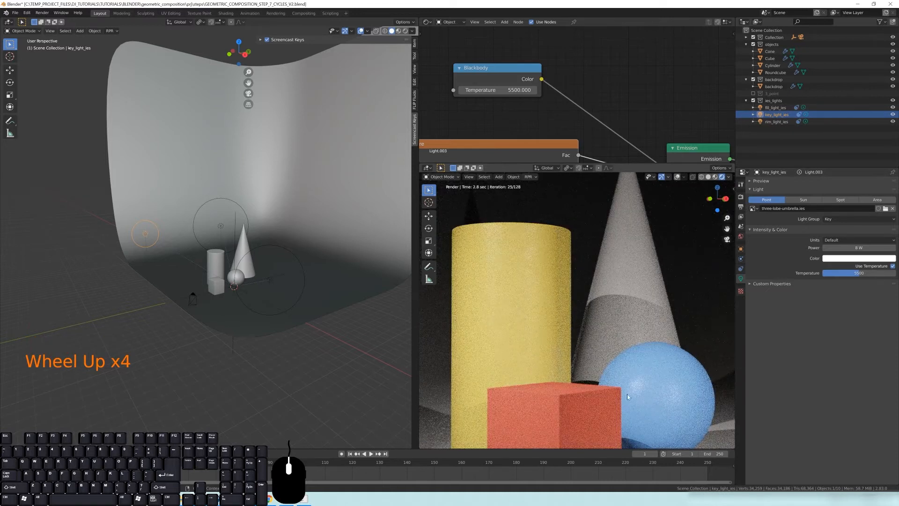
shift+middle_drag(633, 383, 562, 229)
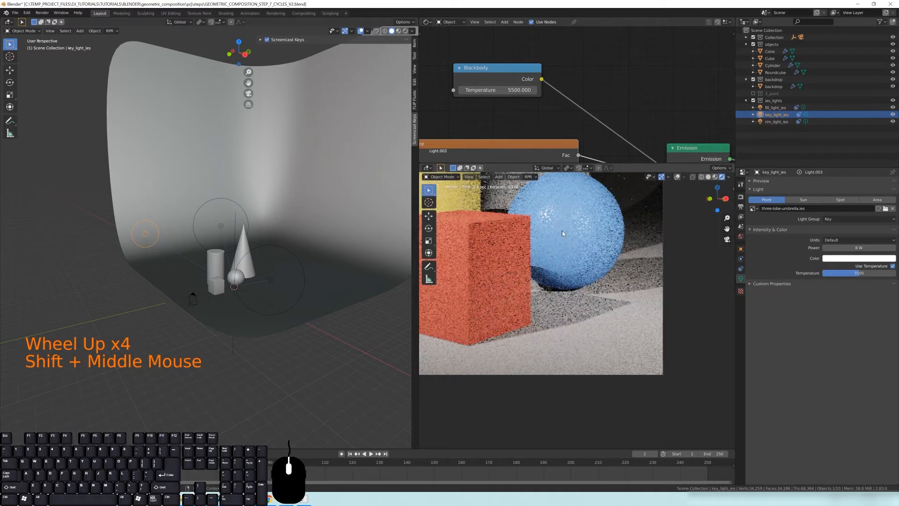
scroll(562, 229, up, 2)
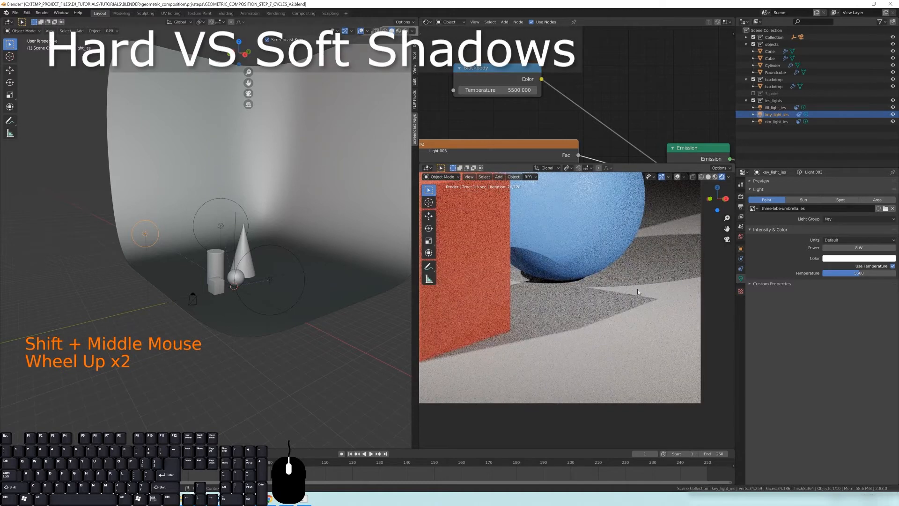
scroll(664, 333, up, 2)
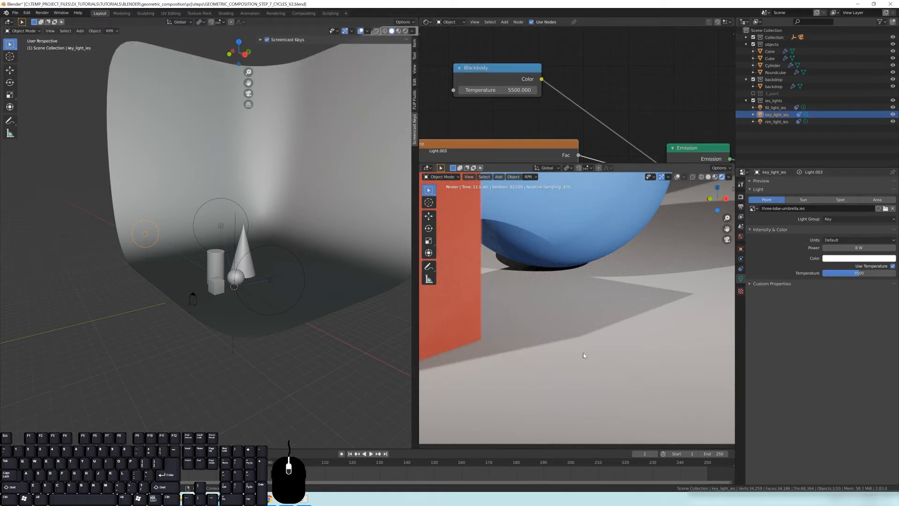
scroll(584, 356, down, 5)
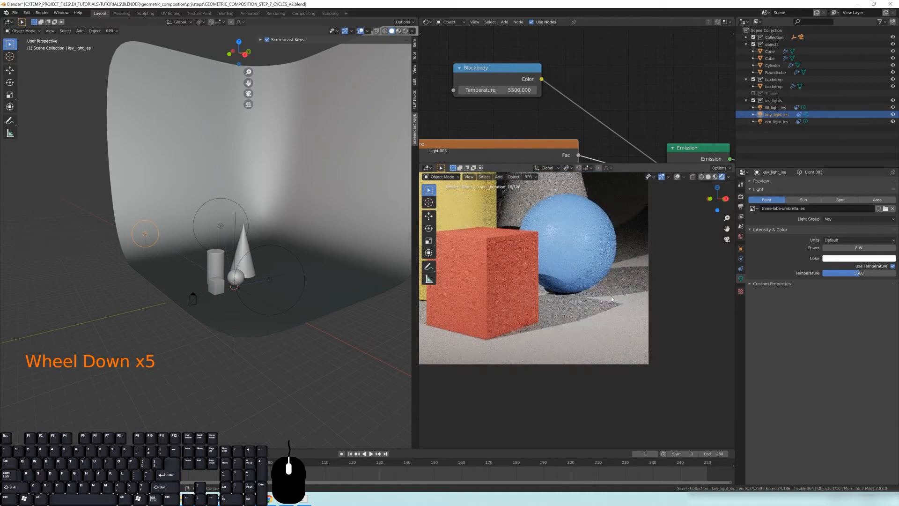
middle_drag(566, 272, 568, 271)
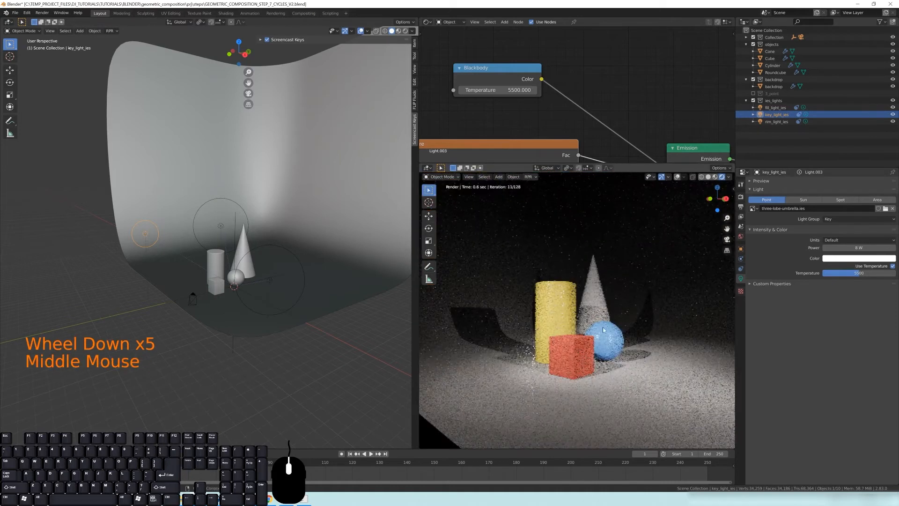
key(KP_0)
shift+middle_drag(581, 302, 604, 354)
scroll(604, 328, down, 2)
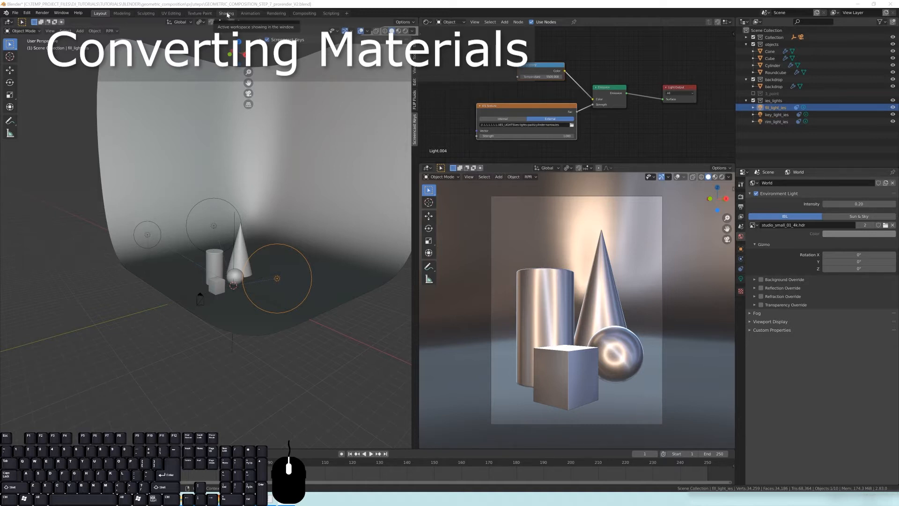
- Switch to the Shading workspace and set its 3D viewport to Rendered shading
click(227, 13)
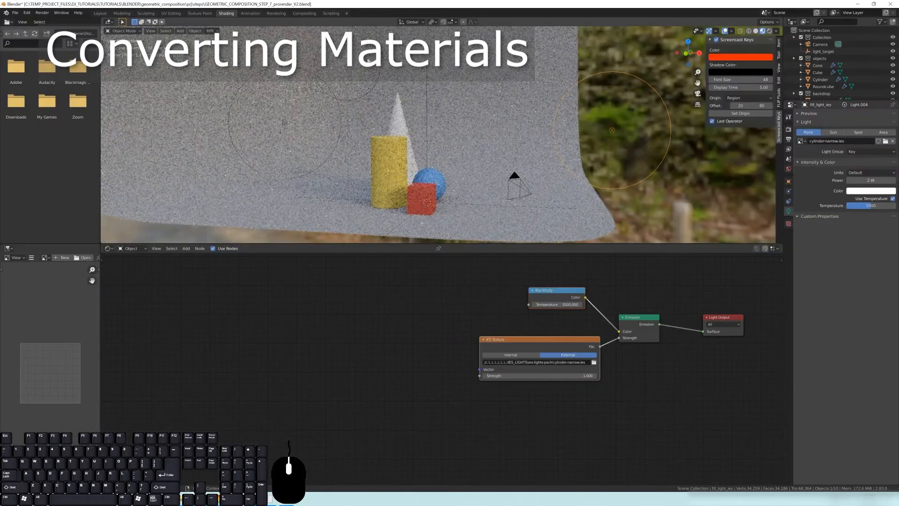
middle_drag(535, 157, 463, 156)
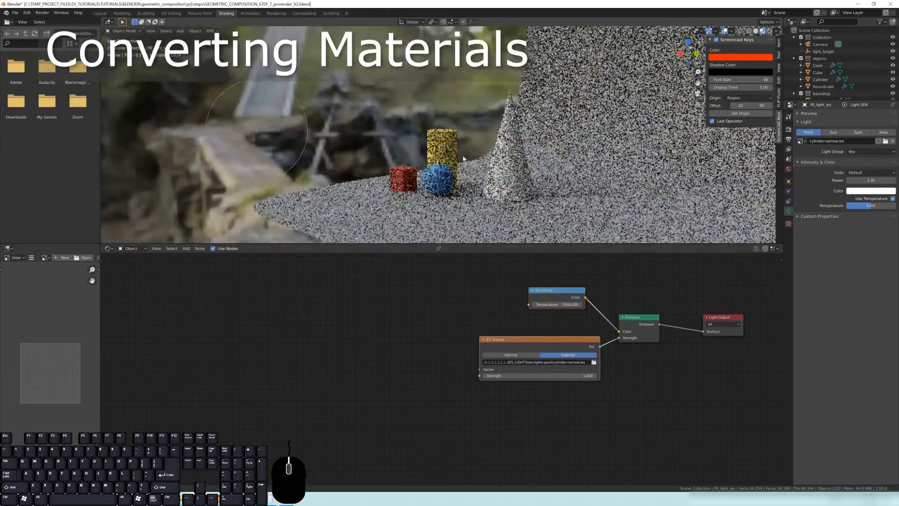
key(z)
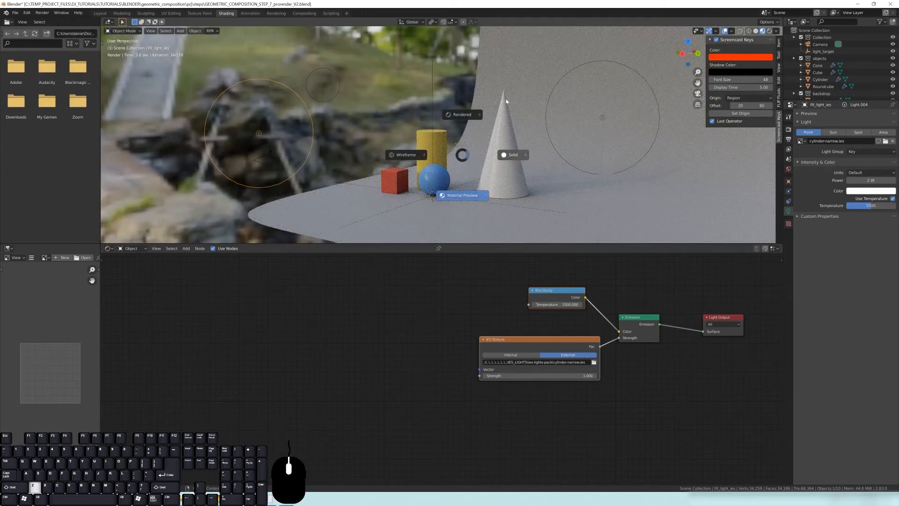
click(459, 114)
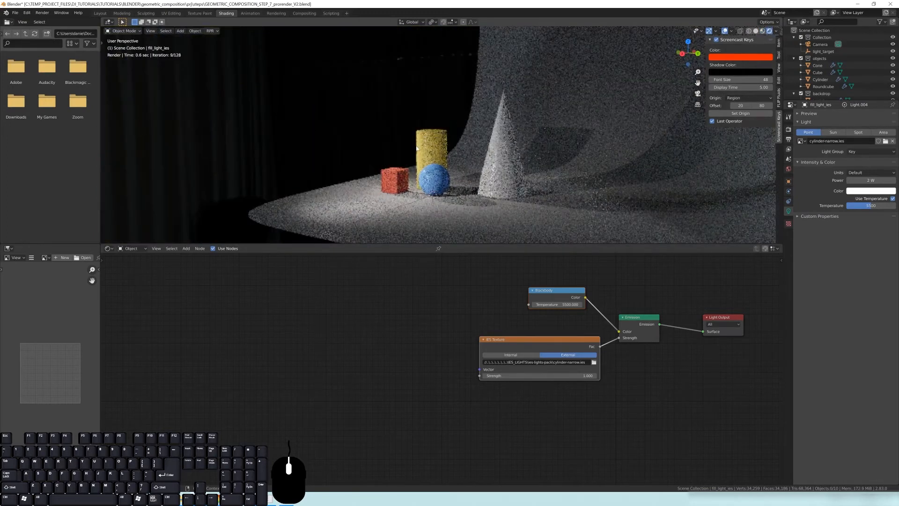
scroll(449, 160, up, 4)
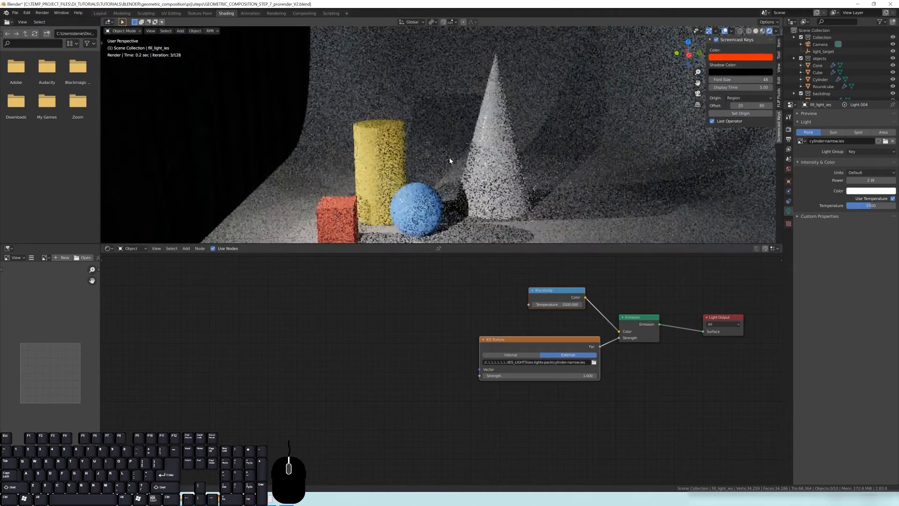
- Select the red cube, frame it in the viewport, collapse the world's Environment Light settings and show the red_cube material properties
click(788, 170)
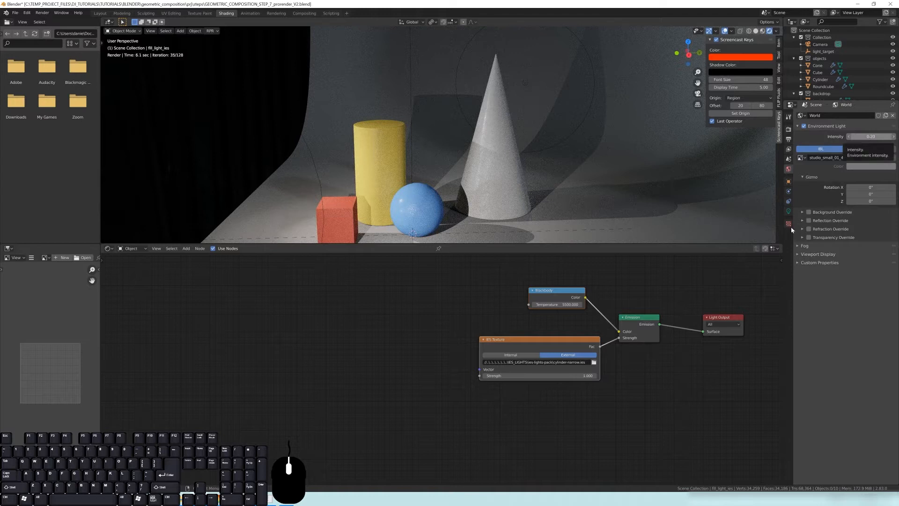
click(347, 211)
shift+middle_drag(347, 211, 419, 176)
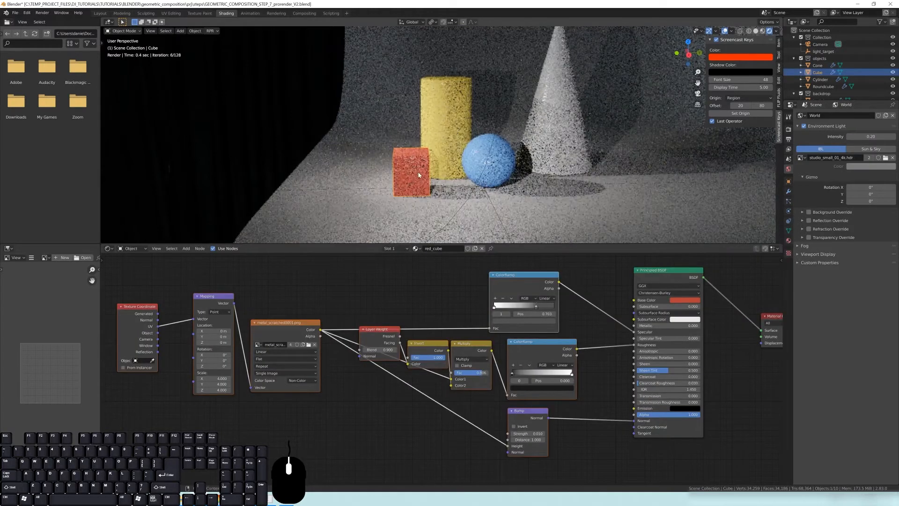
key(KP_Decimal)
middle_drag(441, 135, 470, 113)
scroll(492, 127, down, 4)
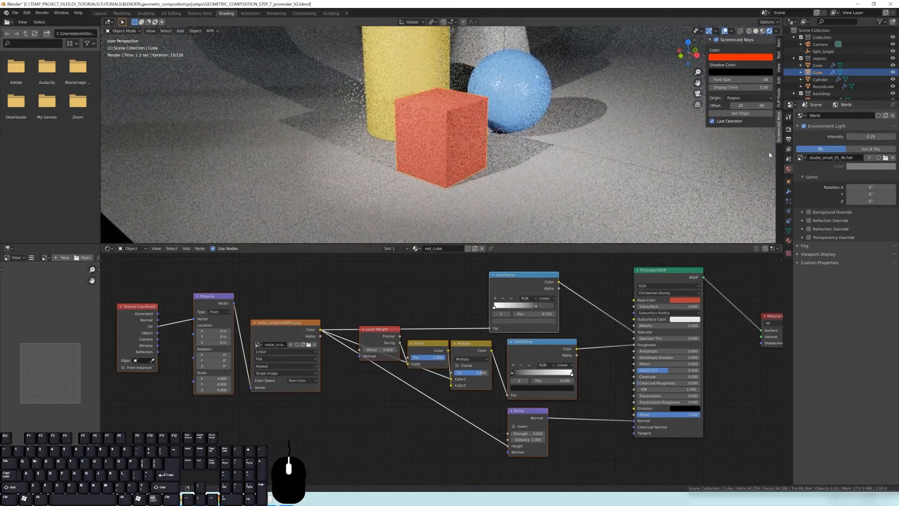
click(836, 127)
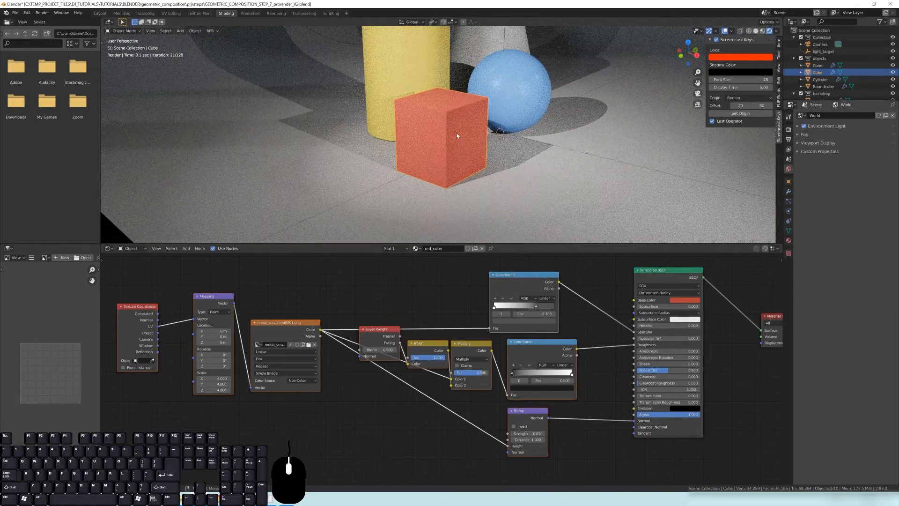
middle_drag(508, 142, 443, 107)
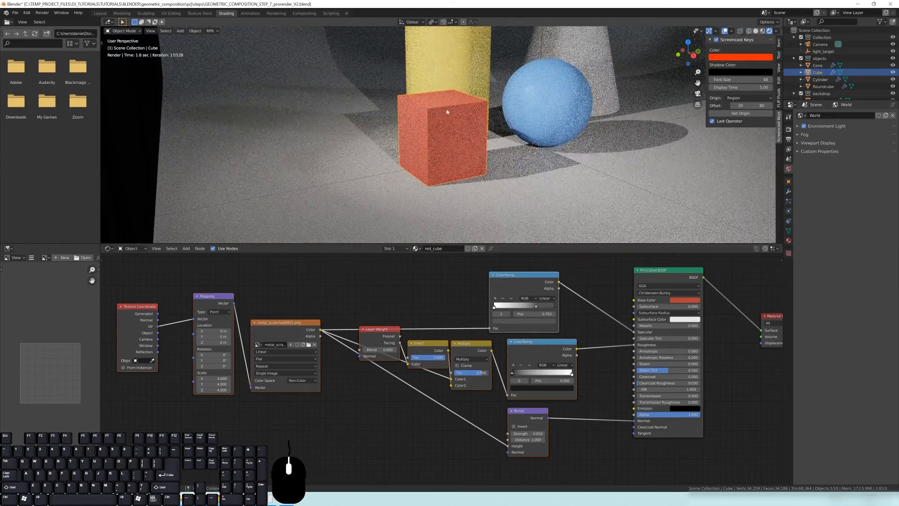
shift+middle_drag(510, 117, 475, 174)
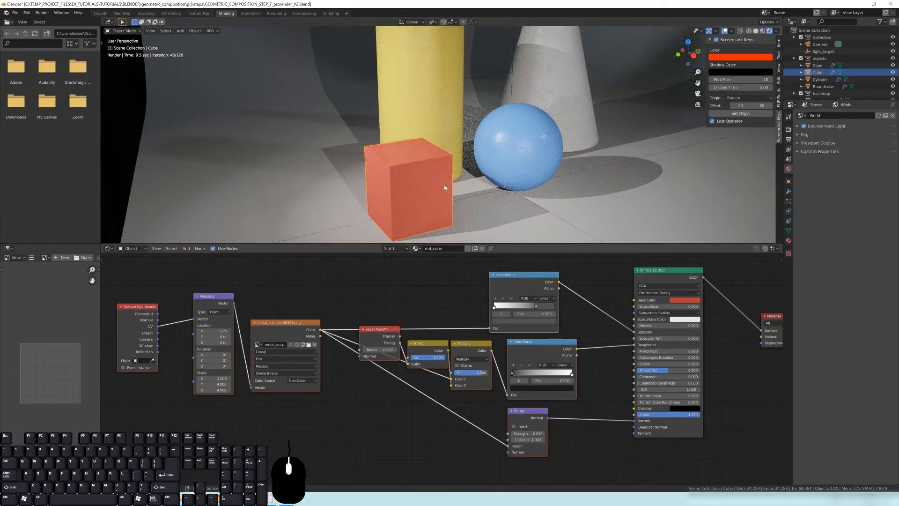
click(789, 240)
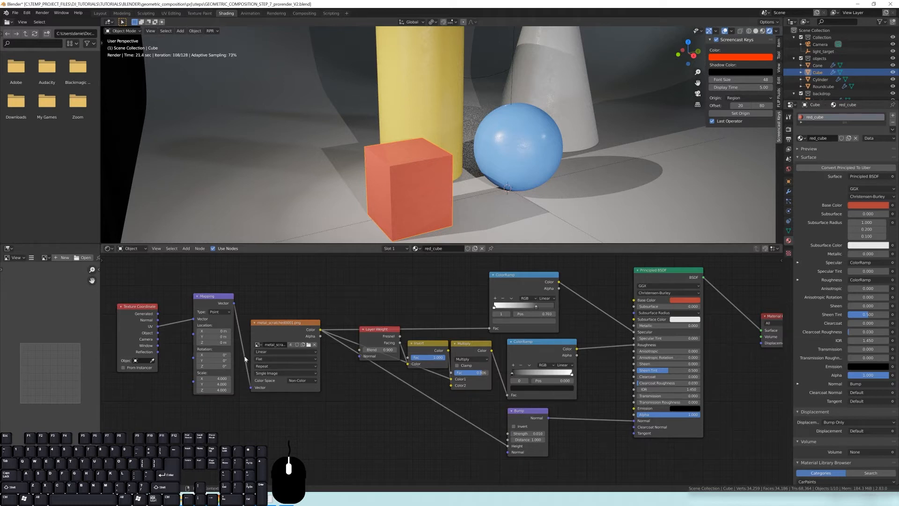
- Change the colour space of red_cube's metal_scratched0001.png texture to sRGB and inspect the cube's render
scroll(271, 427, up, 2)
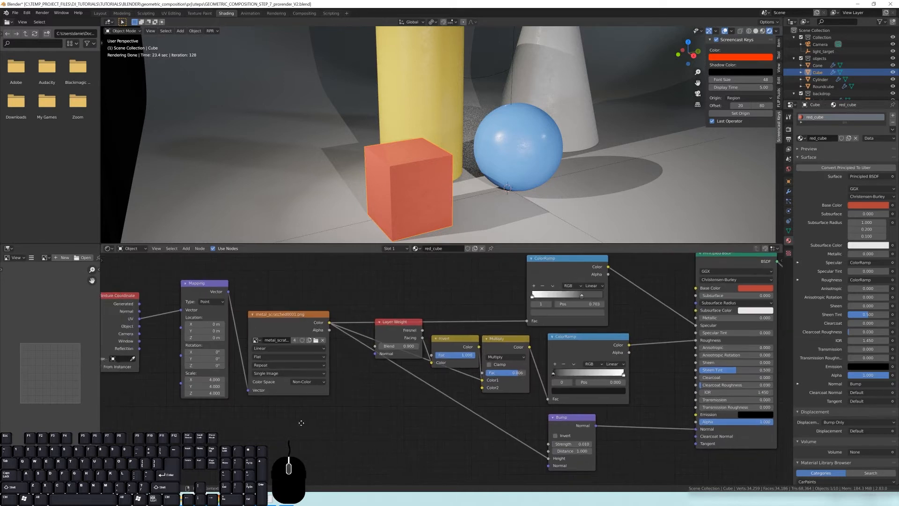
click(348, 384)
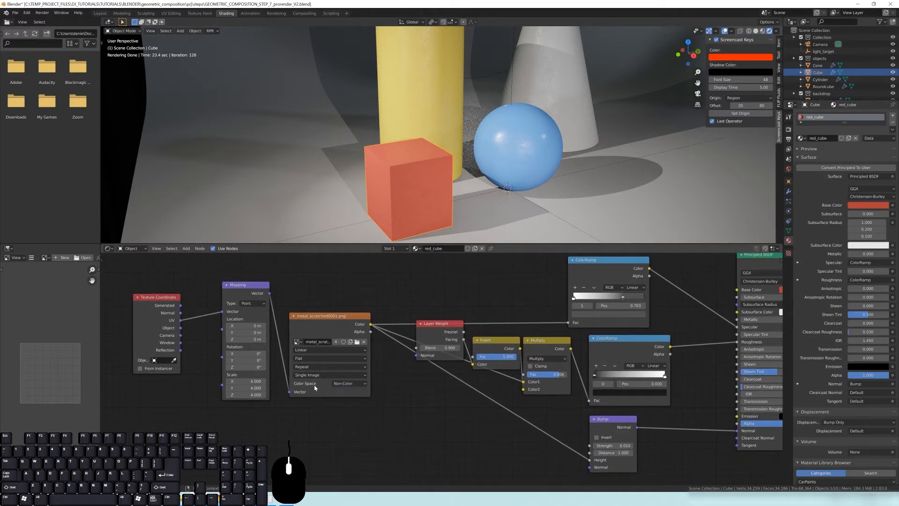
click(349, 383)
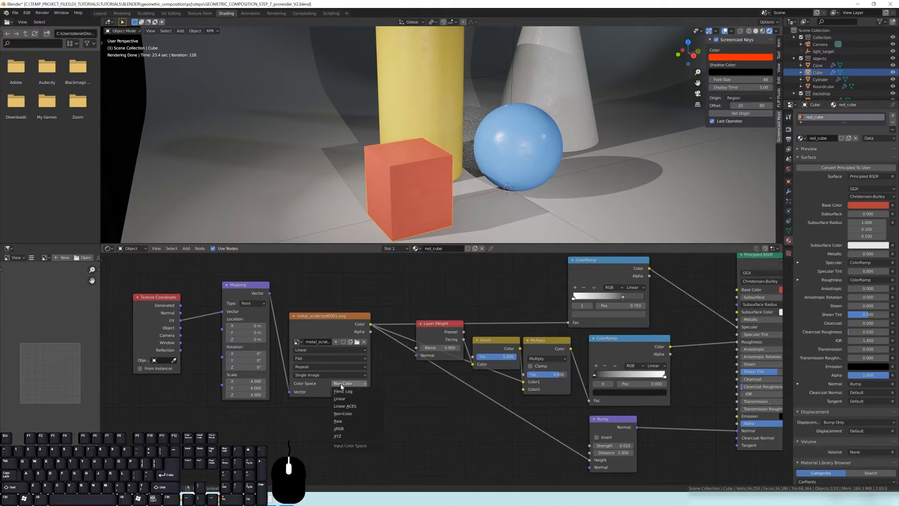
click(344, 429)
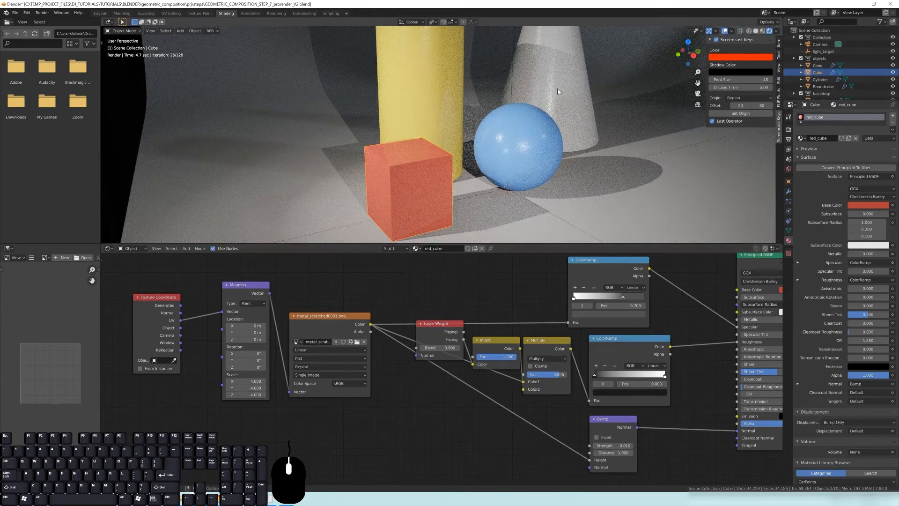
middle_drag(444, 157, 439, 85)
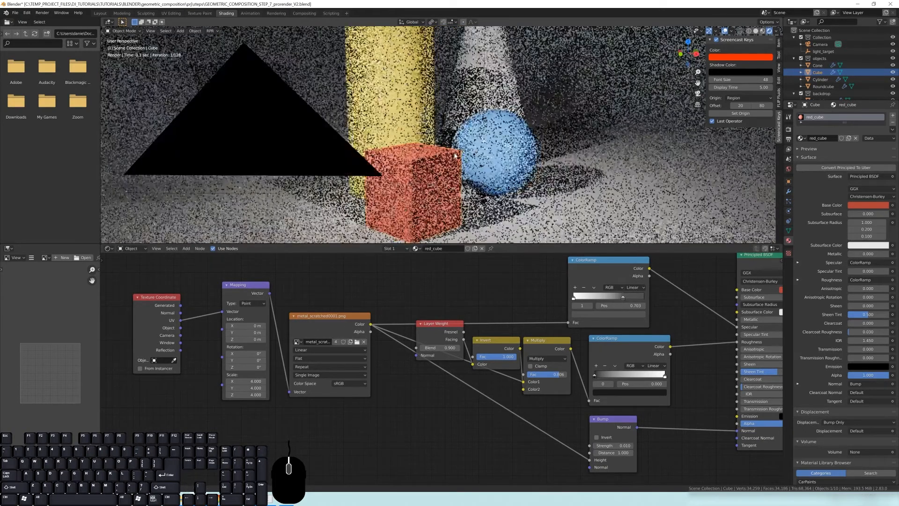
middle_drag(482, 139, 485, 211)
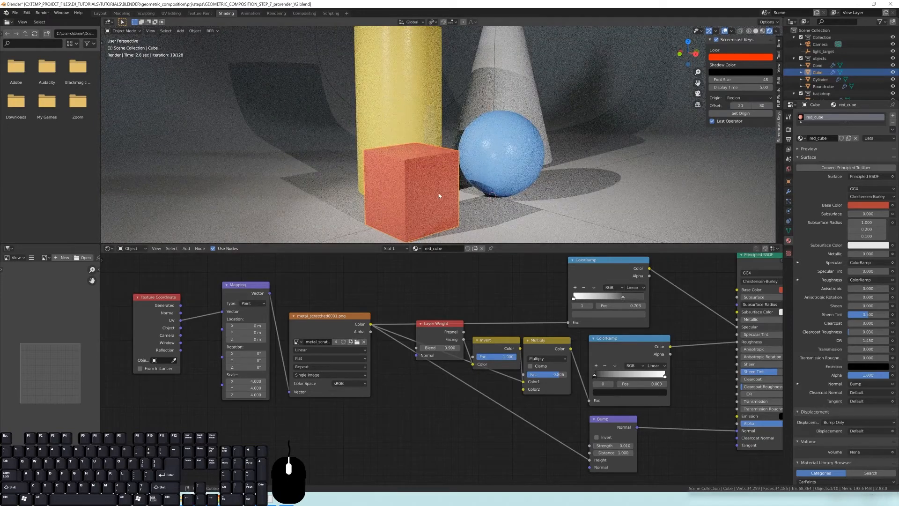
ctrl+middle_drag(440, 192, 376, 60)
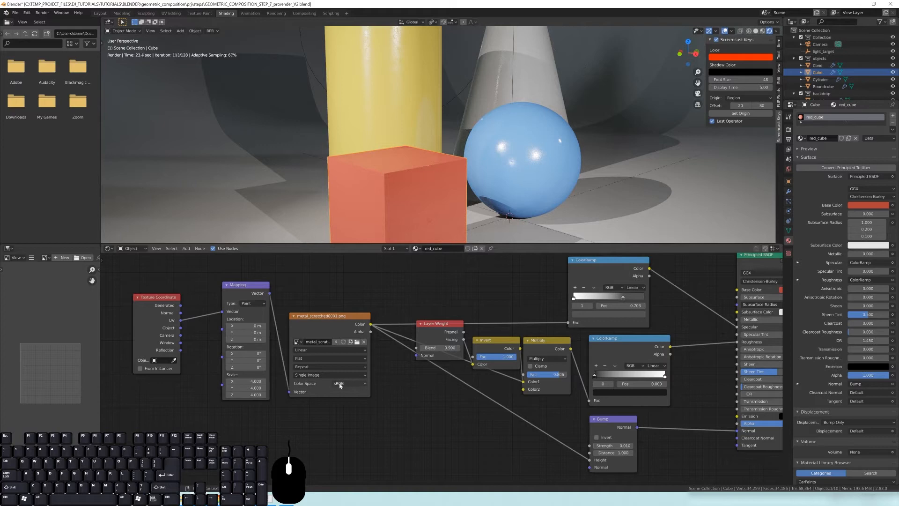
middle_drag(473, 161, 437, 102)
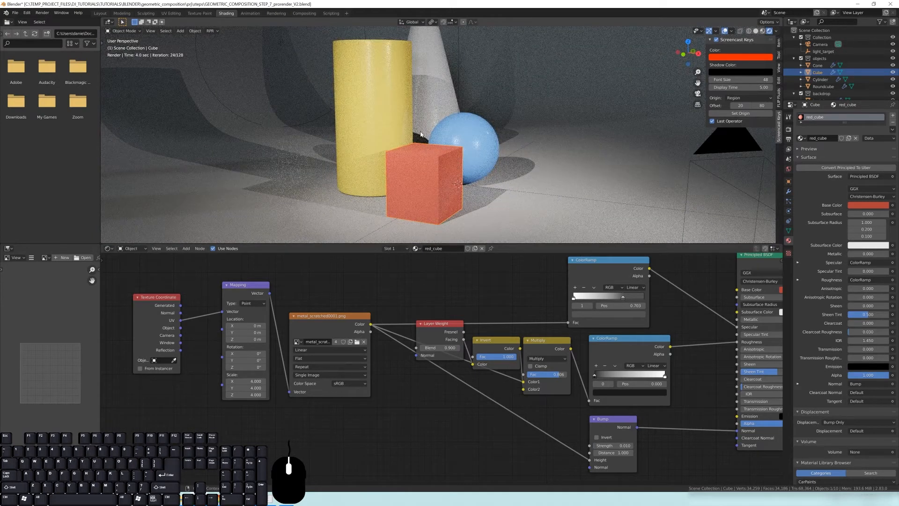
- Reselect the red cube and convert its material's Principled BSDF shader to RPR Uber
click(457, 135)
click(442, 38)
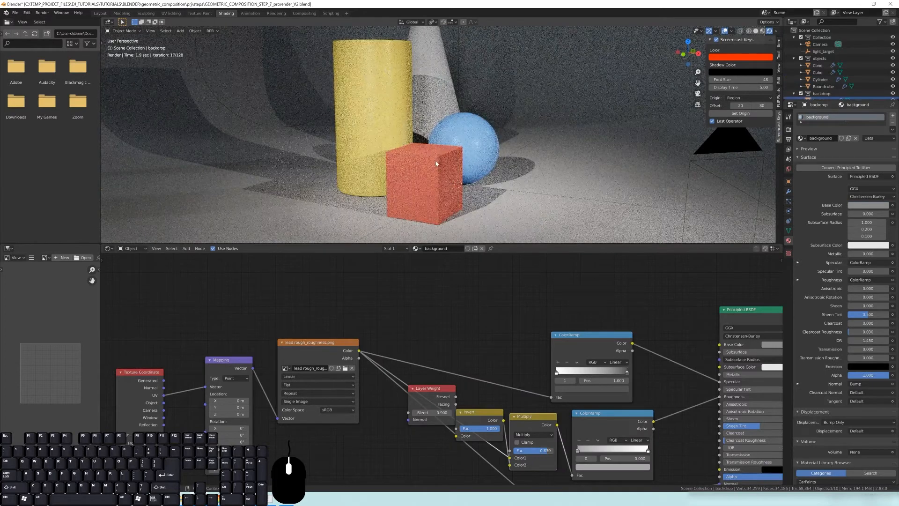
click(441, 178)
scroll(450, 180, down, 1)
middle_drag(674, 279, 567, 276)
click(528, 277)
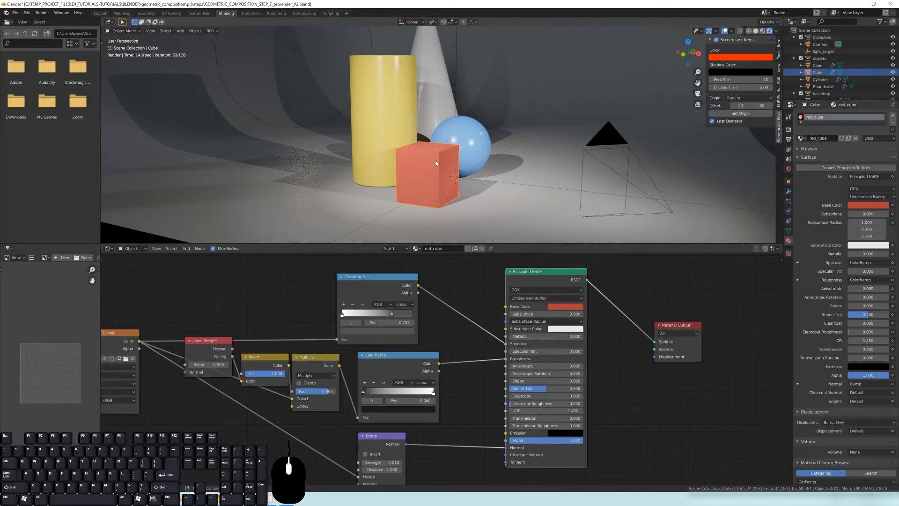
middle_drag(476, 166, 559, 304)
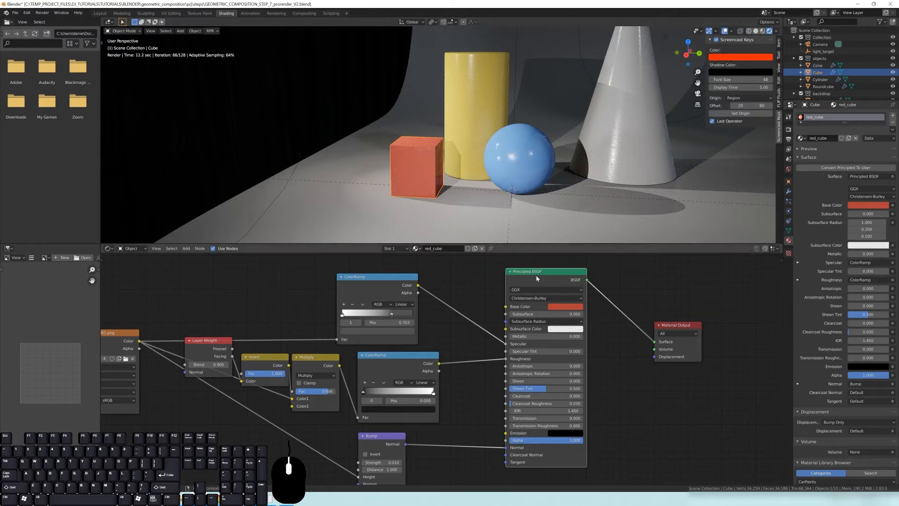
click(861, 172)
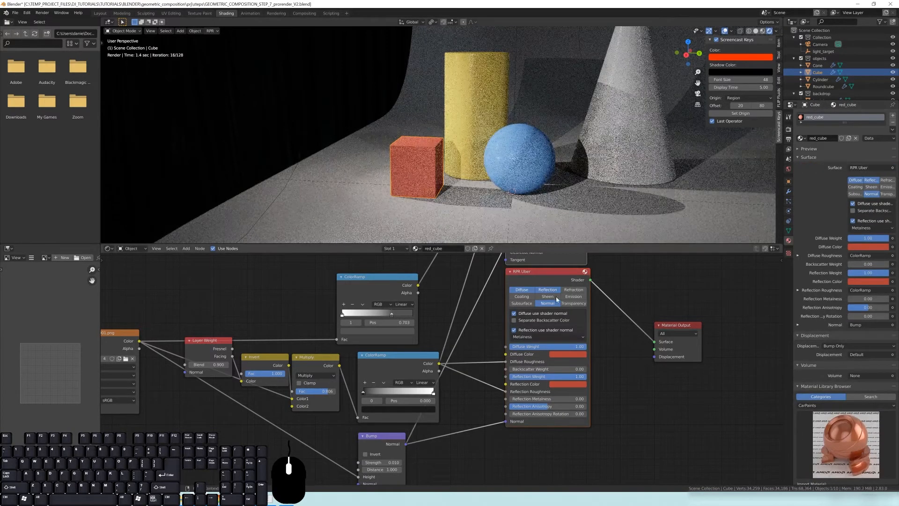
scroll(596, 348, up, 1)
middle_drag(668, 369, 720, 407)
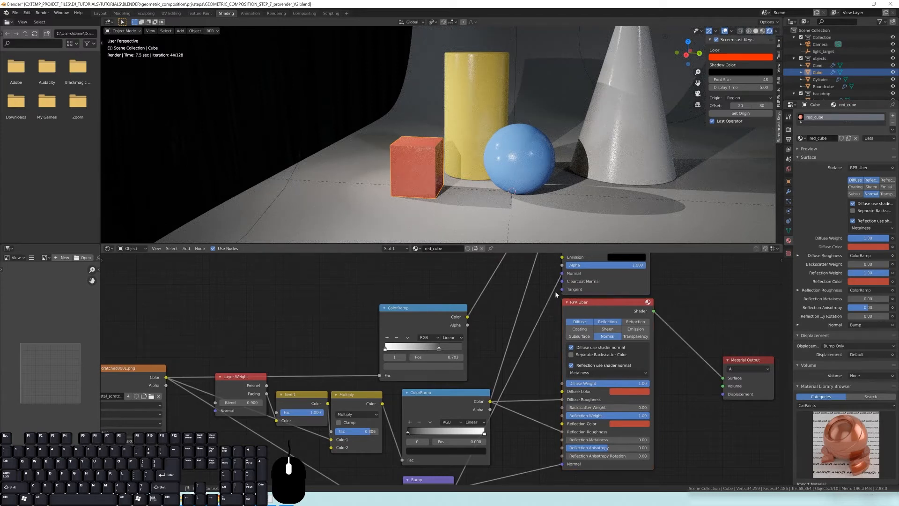
- Delete the disconnected Principled BSDF node from the red_cube material's node tree
middle_drag(556, 291, 448, 436)
middle_drag(575, 341, 581, 418)
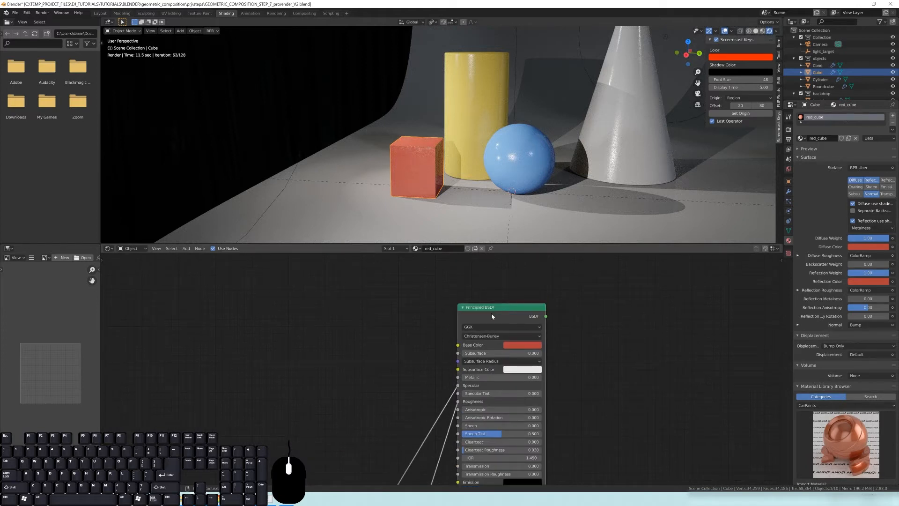
key(x)
middle_drag(506, 415, 557, 214)
scroll(483, 403, down, 3)
middle_drag(474, 386, 571, 351)
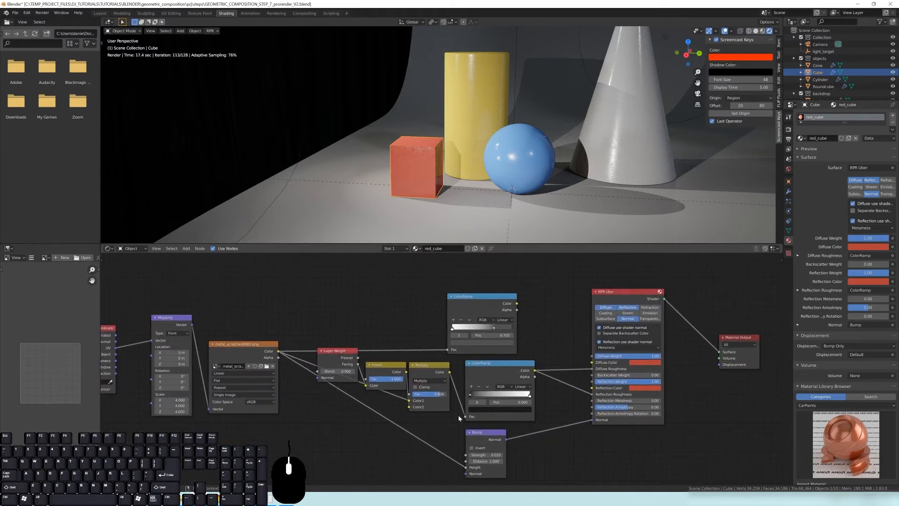
scroll(449, 412, up, 1)
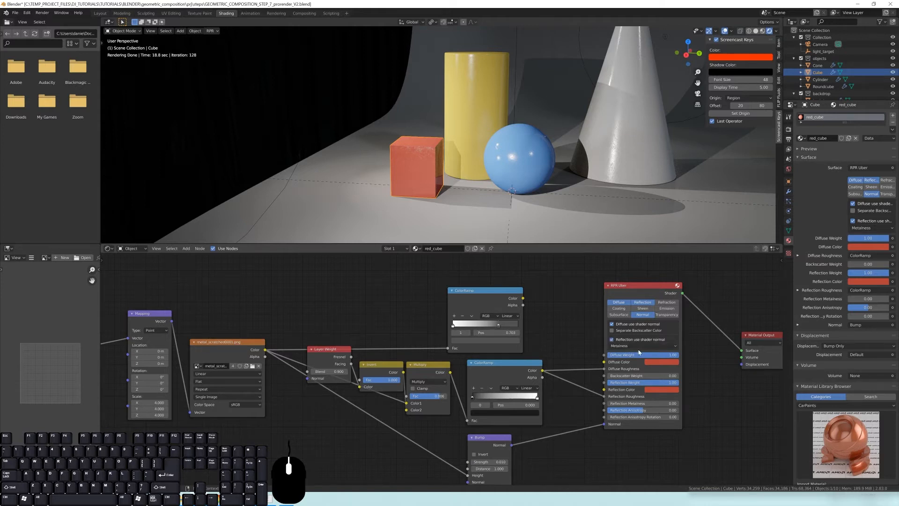
- Delete the Layer Weight, Invert and Multiply nodes and connect the metal_scratched0001.png texture's Color directly to the lower ColorRamp's Fac
scroll(325, 358, up, 1)
click(297, 347)
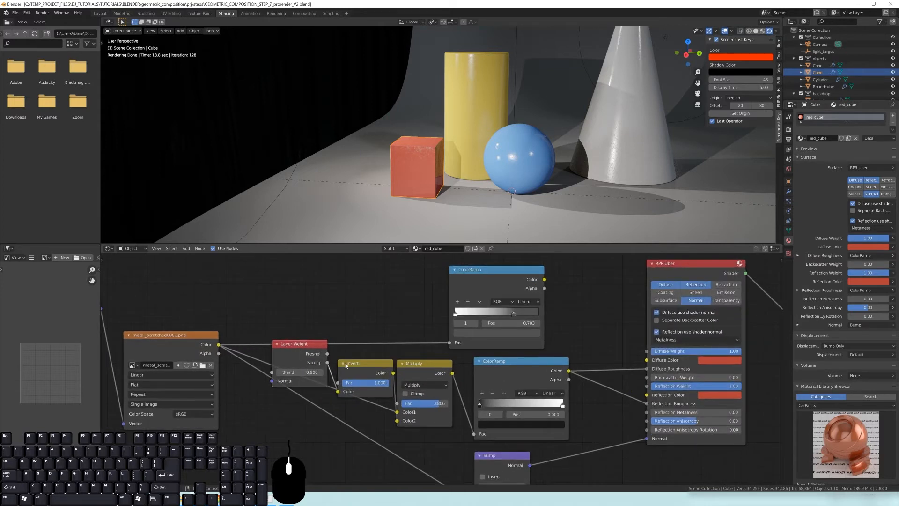
shift+click(358, 369)
shift+click(410, 373)
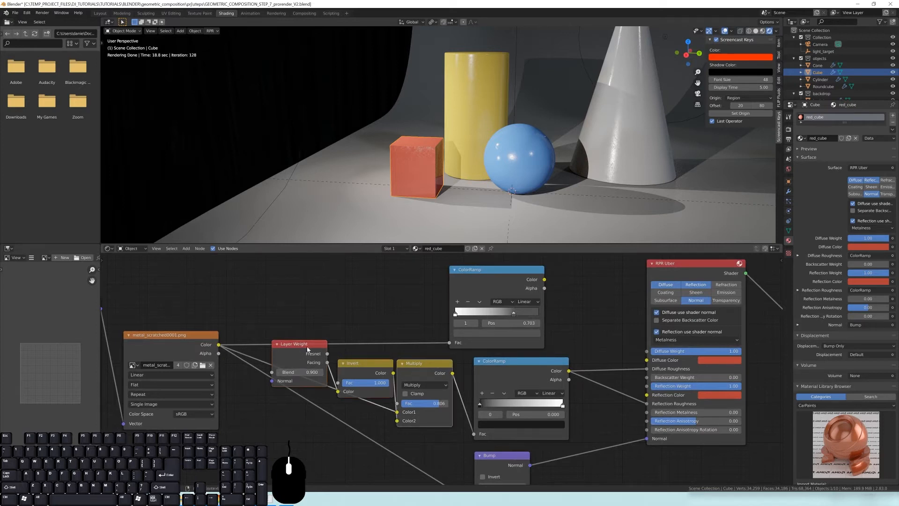
middle_drag(421, 178, 429, 169)
scroll(429, 168, up, 5)
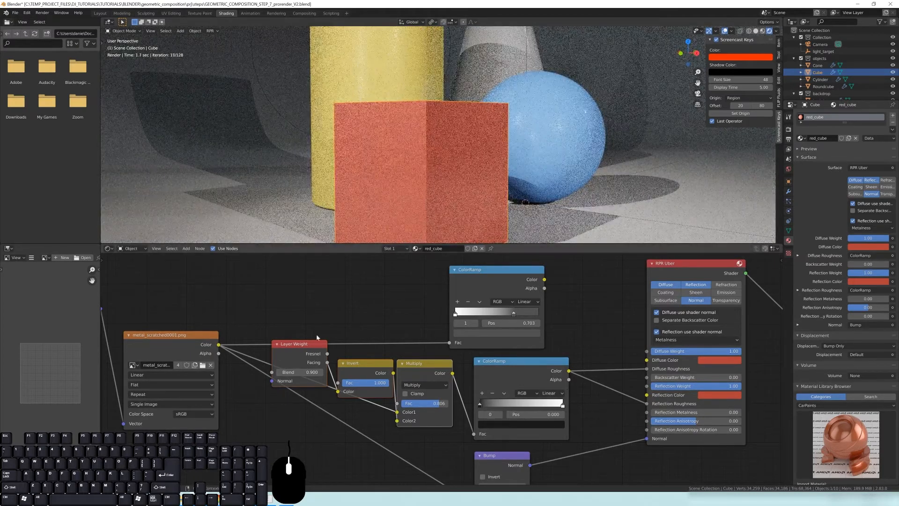
click(302, 350)
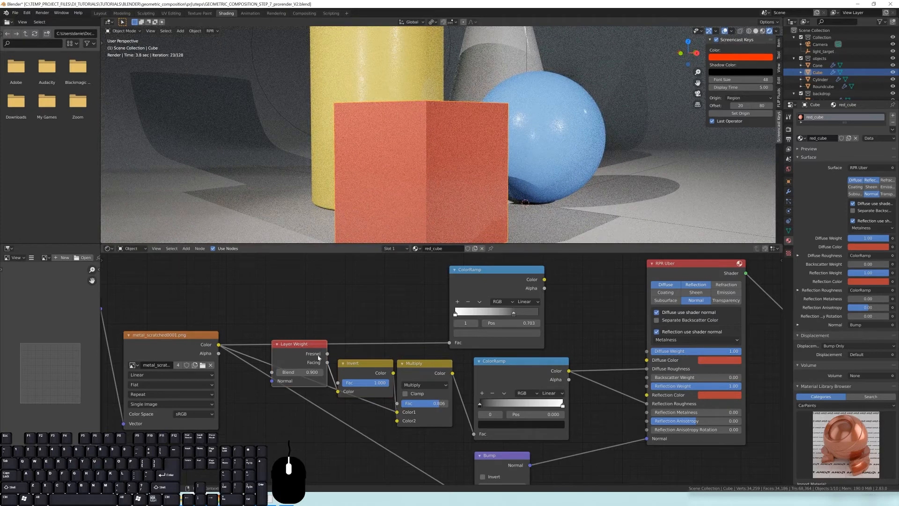
key(x)
click(361, 368)
key(x)
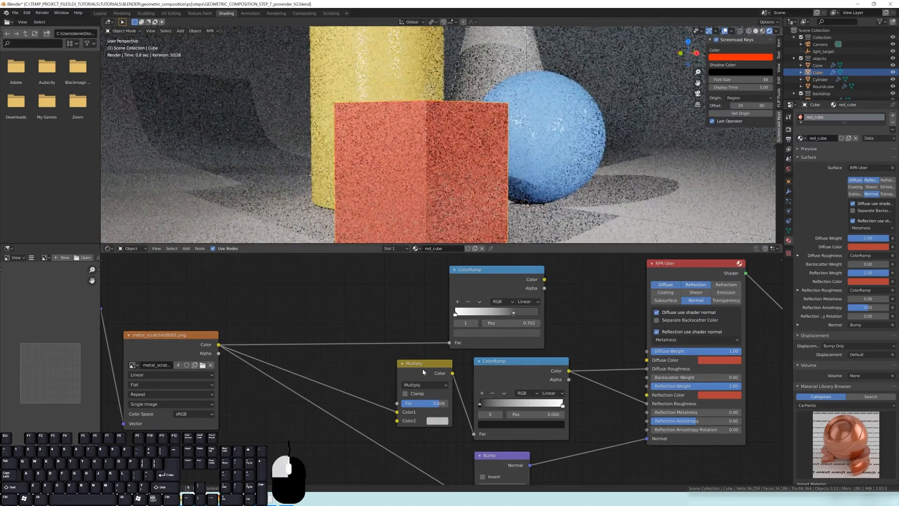
click(422, 369)
key(x)
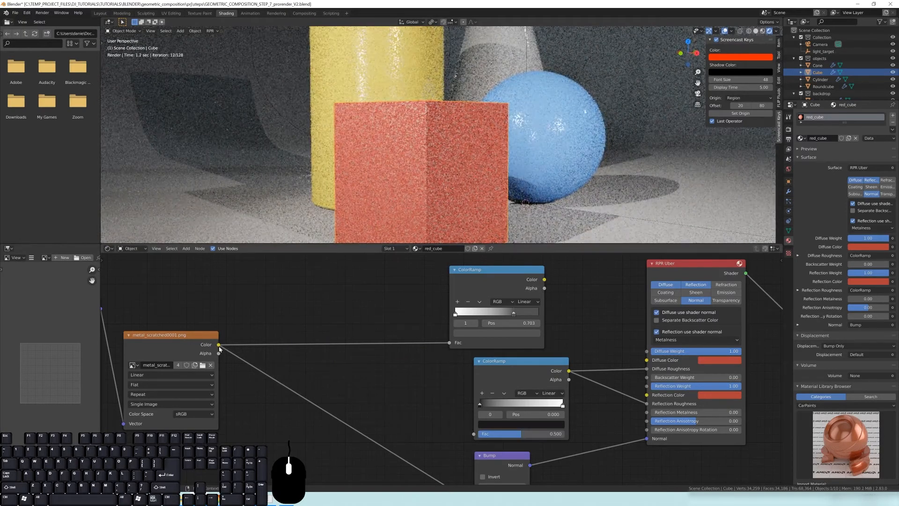
drag(219, 345, 236, 332)
drag(440, 371, 473, 437)
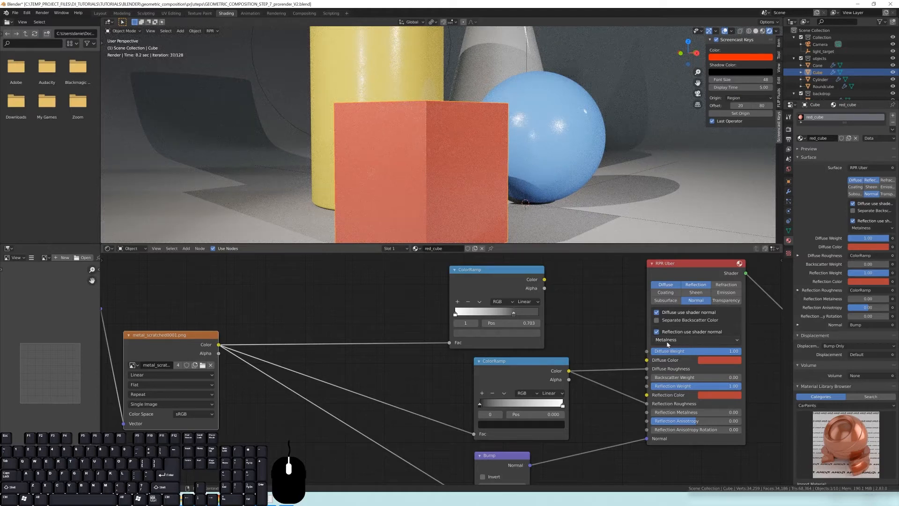
- Change the RPR Uber node's reflection mode to IOR and view the cube up close
click(672, 342)
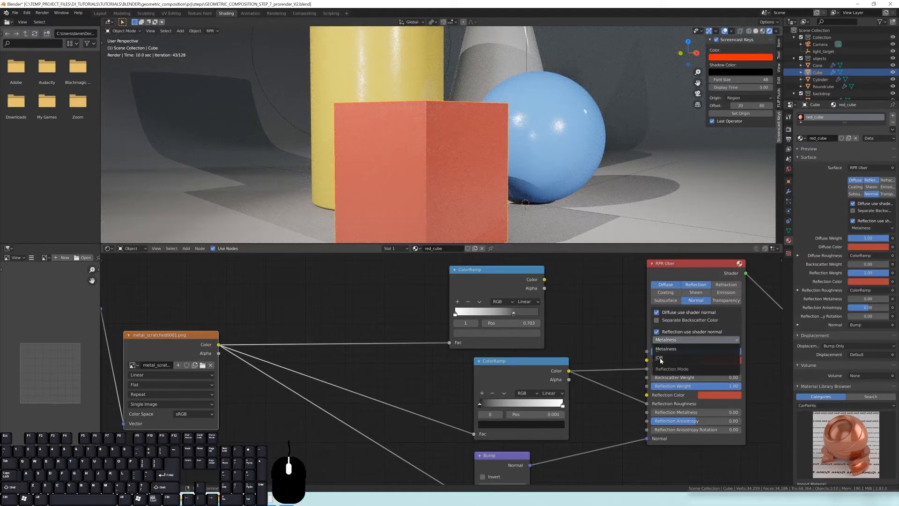
click(660, 358)
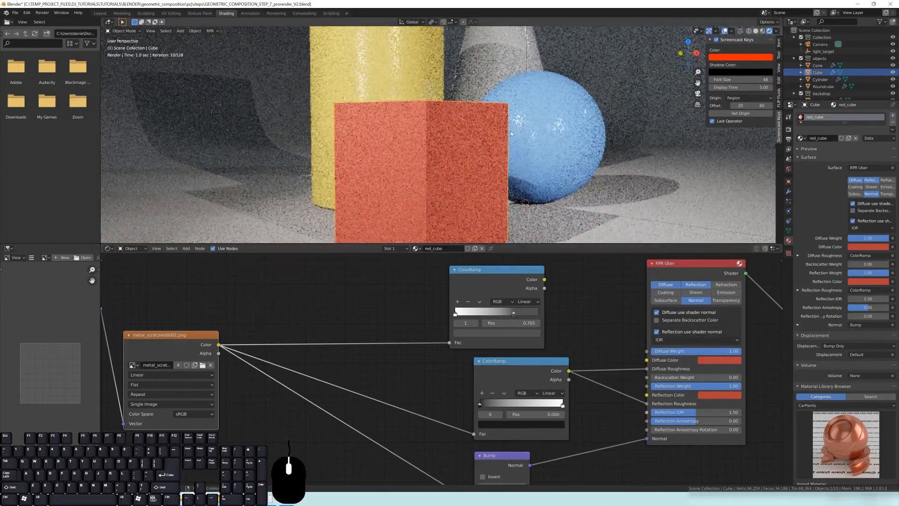
mouse_move(439, 148)
middle_down()
mouse_move(416, 152)
mouse_move(392, 94)
mouse_move(437, 137)
middle_up()
scroll(425, 148, up, 2)
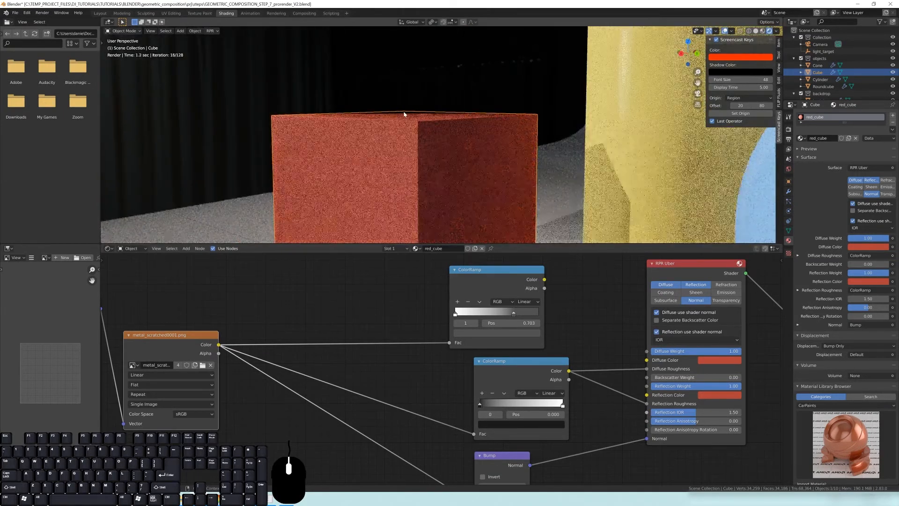
- Hide the overlays in the 3D viewport and reframe the red cube
click(725, 31)
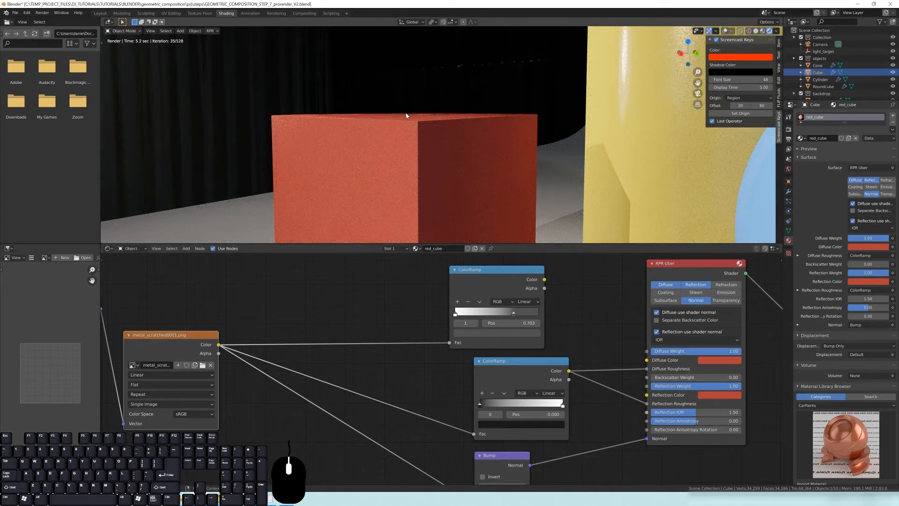
middle_drag(424, 136, 393, 164)
scroll(488, 169, down, 4)
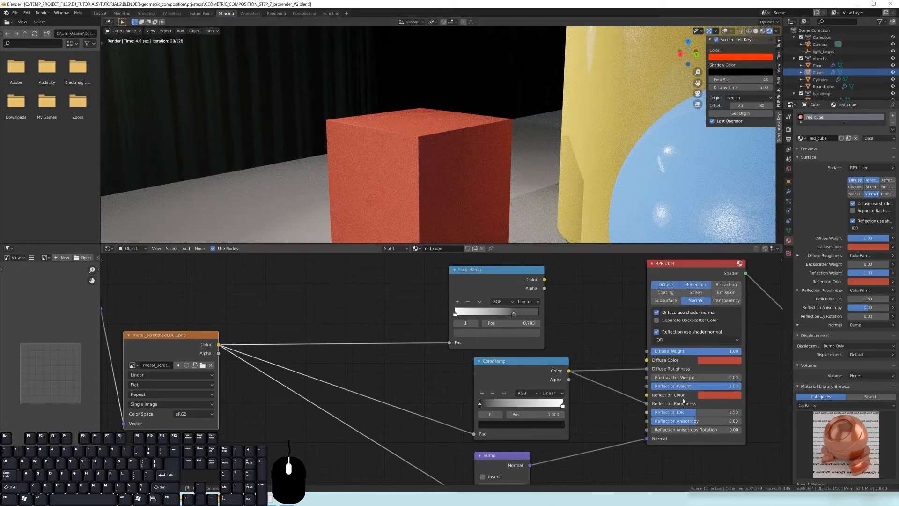
- Set the RPR Uber Reflection Color to near-white at full value and inspect the cube's reflections from several sides
click(706, 399)
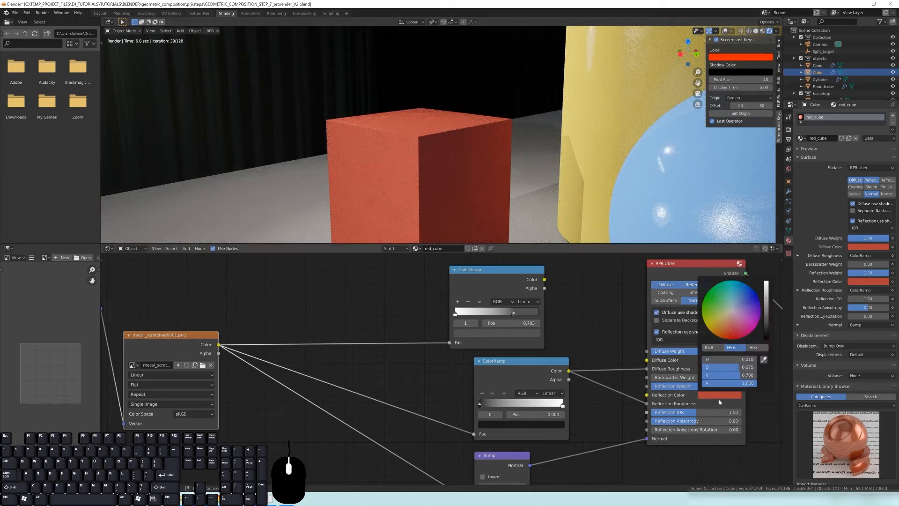
click(732, 312)
drag(766, 297, 766, 281)
scroll(428, 157, up, 2)
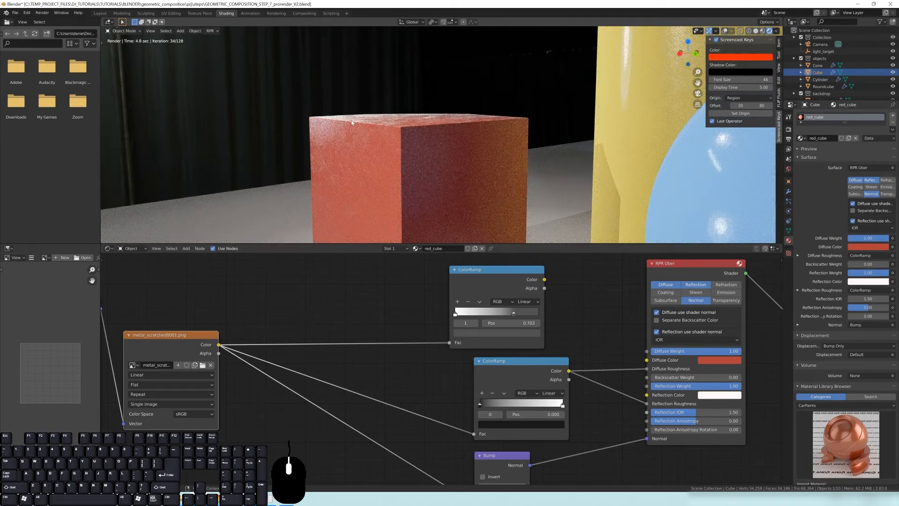
middle_drag(373, 129, 487, 87)
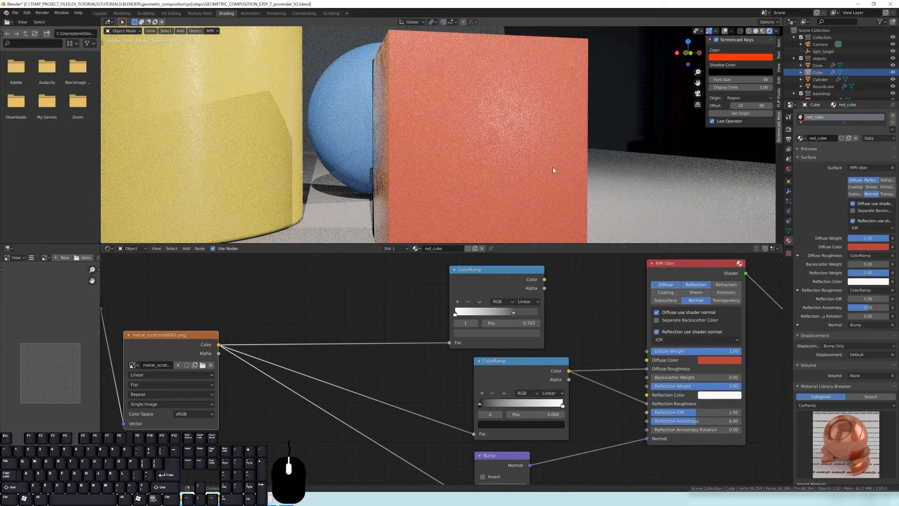
scroll(540, 165, up, 5)
scroll(539, 167, down, 5)
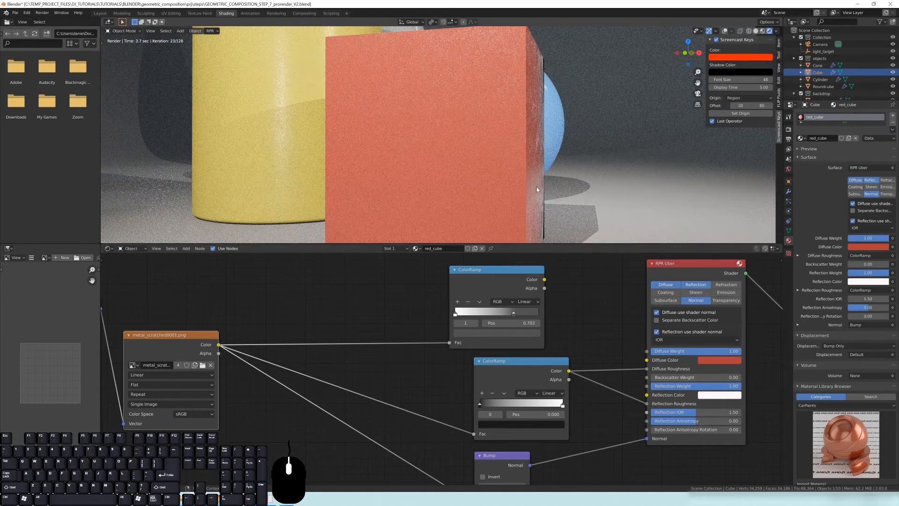
scroll(441, 123, down, 4)
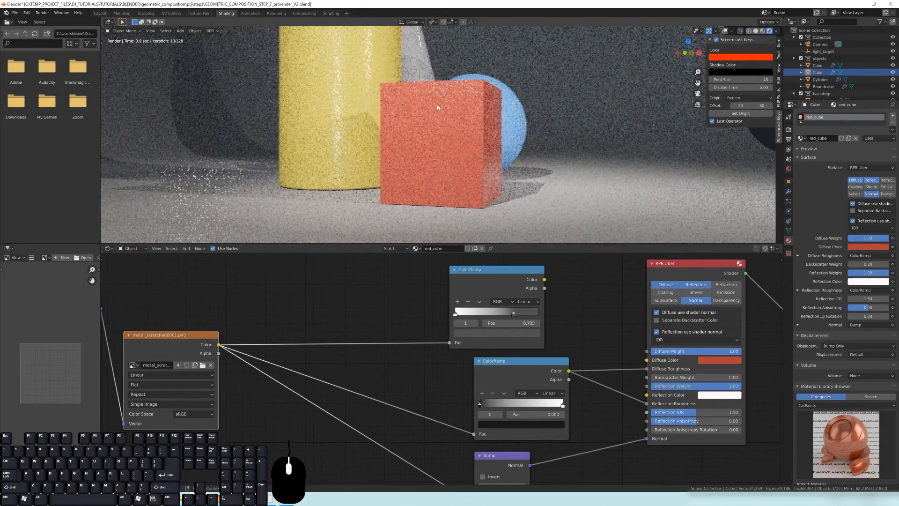
mouse_move(423, 137)
middle_down()
mouse_move(431, 139)
mouse_move(420, 143)
middle_up()
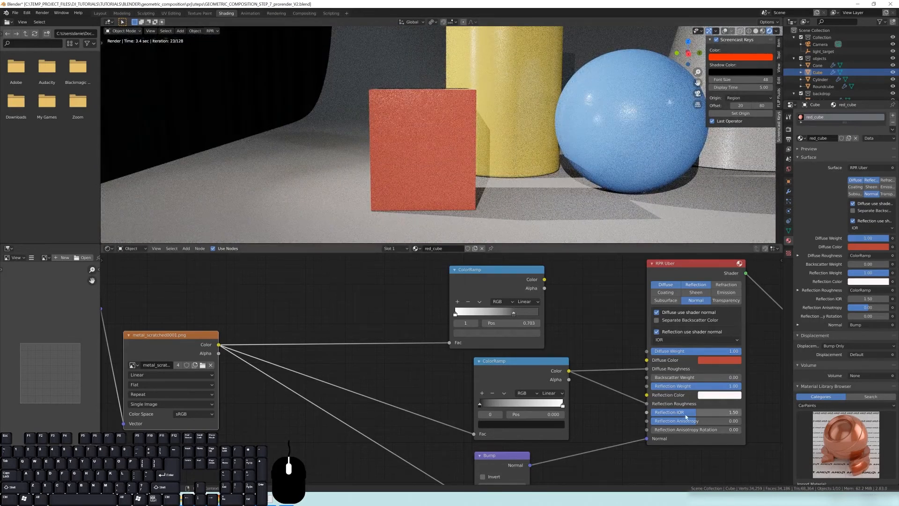
- Set the RPR Uber Reflection IOR to 2.1 and check the cube up close
click(695, 412)
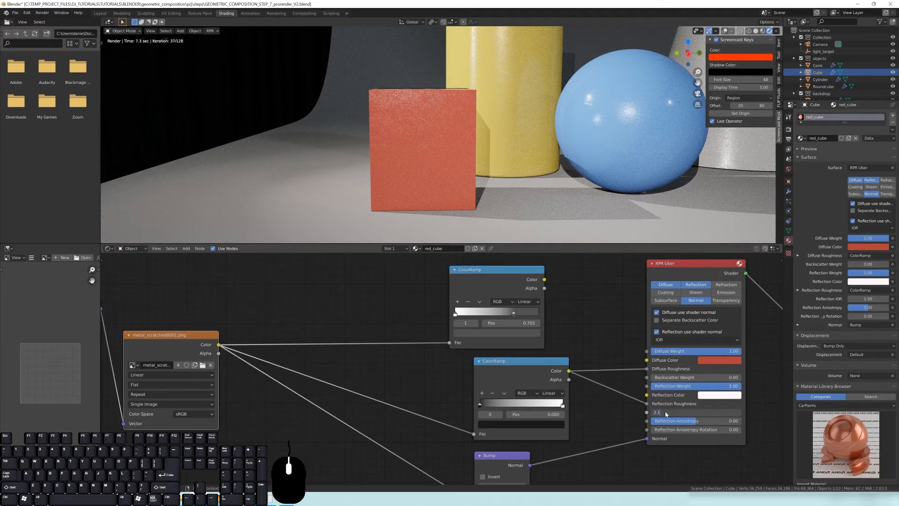
text(2.1)
key(Return)
scroll(438, 122, up, 3)
middle_drag(437, 122, 423, 138)
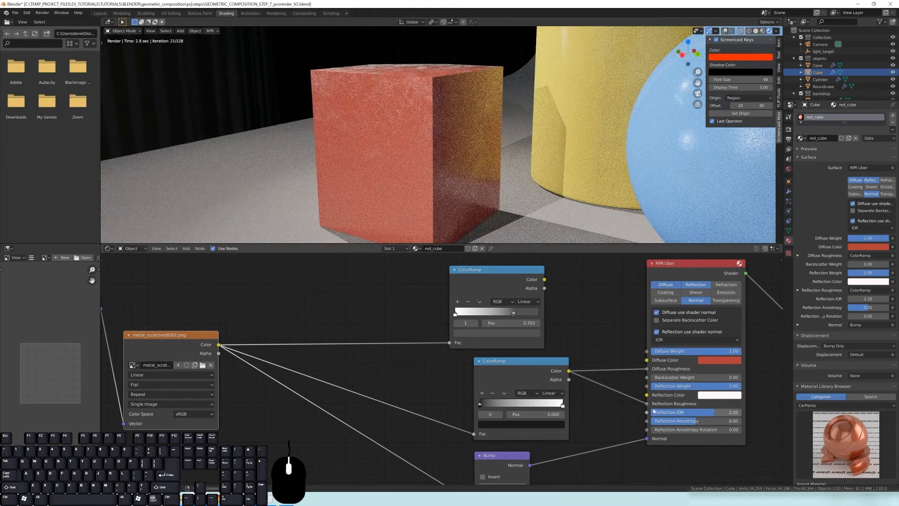
- Align the upper ColorRamp above the lower one, connect its Color to RPR Uber's Reflection Weight, and inspect the cube
middle_drag(462, 273, 391, 301)
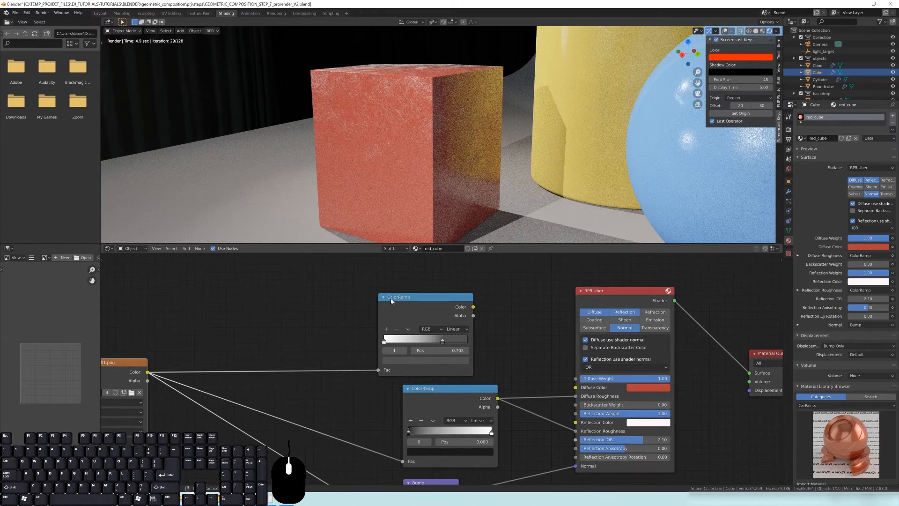
drag(392, 301, 436, 288)
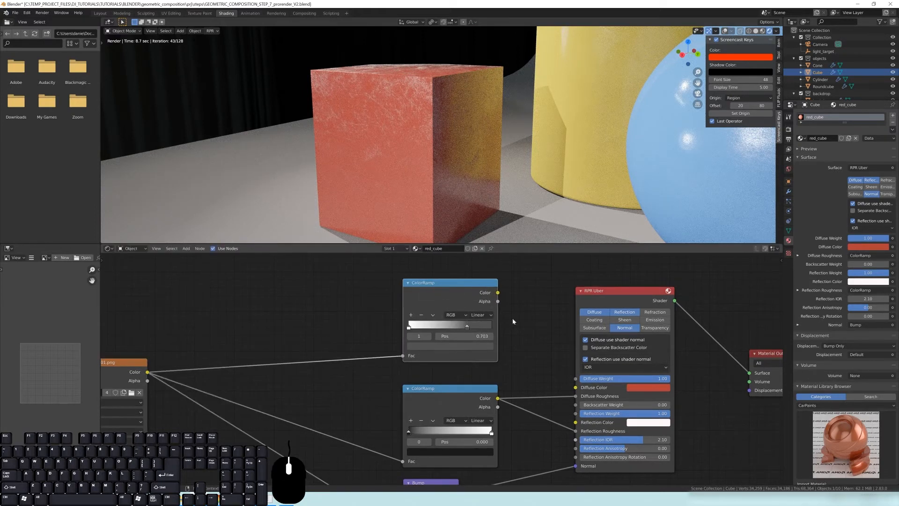
drag(498, 292, 578, 415)
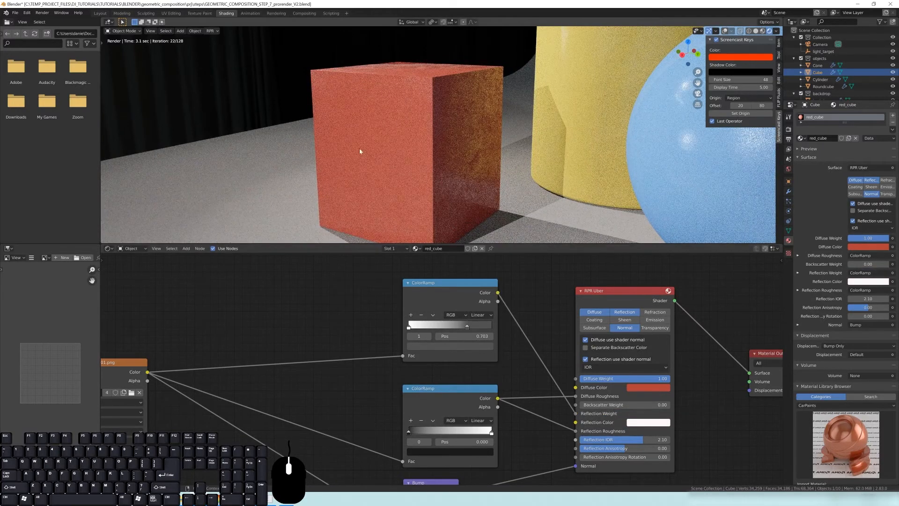
middle_drag(420, 111, 499, 100)
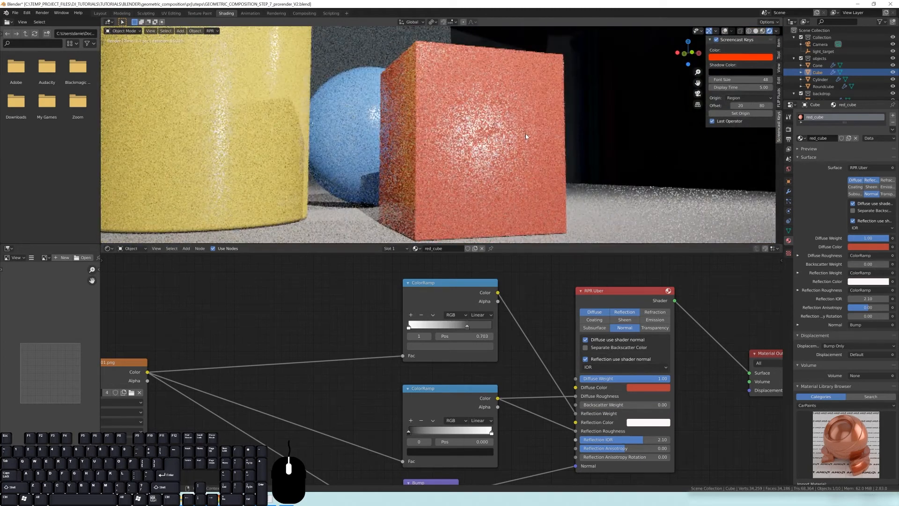
middle_drag(489, 135, 501, 166)
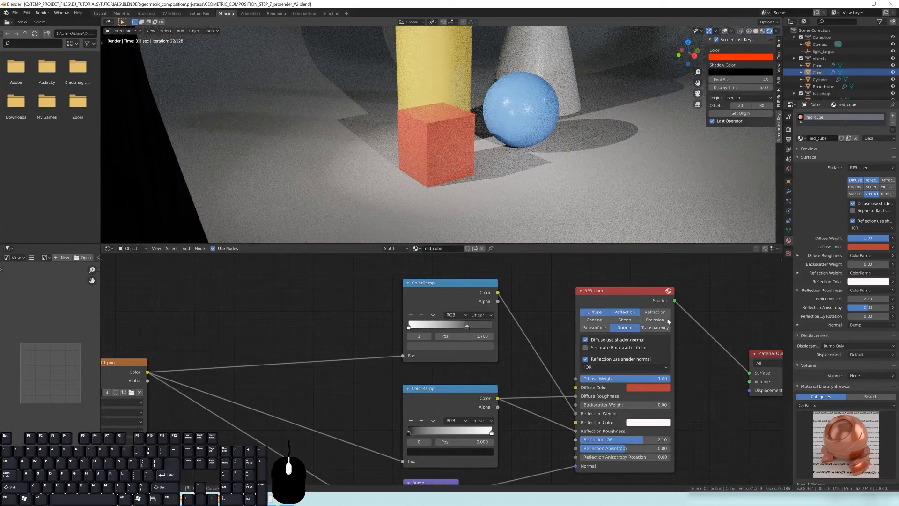
- Try yellow and green as the RPR Uber Reflection Color and examine the effect on the cube
click(654, 423)
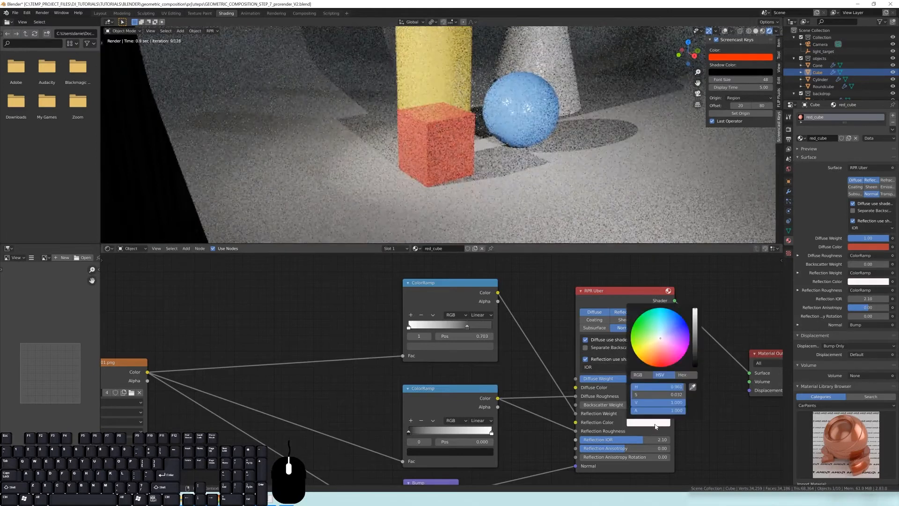
click(642, 355)
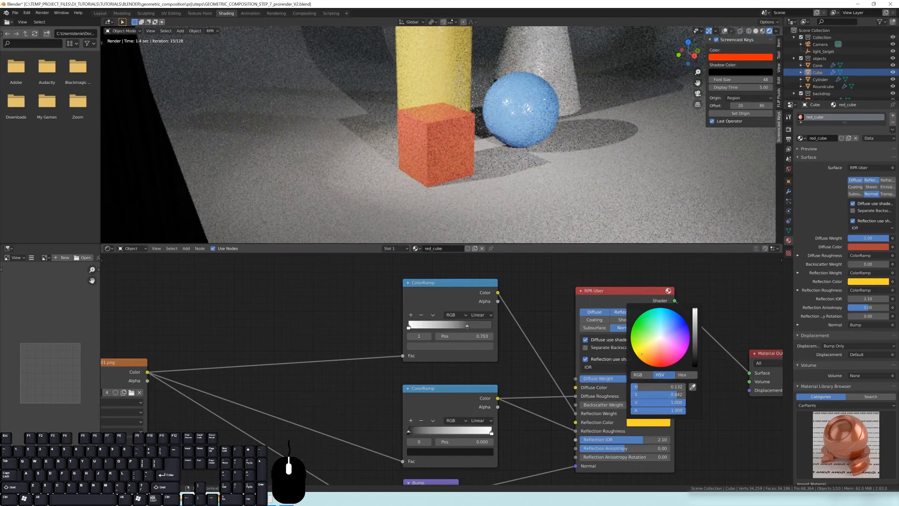
click(640, 326)
scroll(476, 147, up, 5)
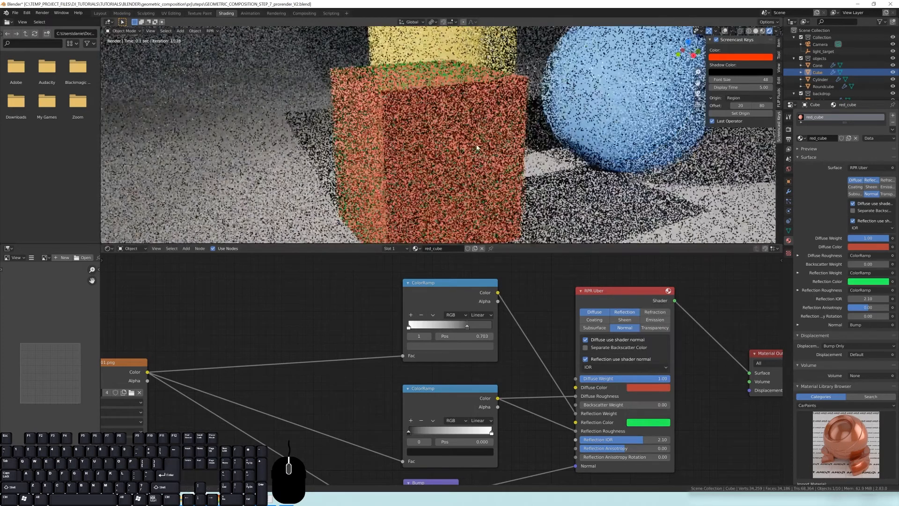
middle_drag(476, 148, 470, 144)
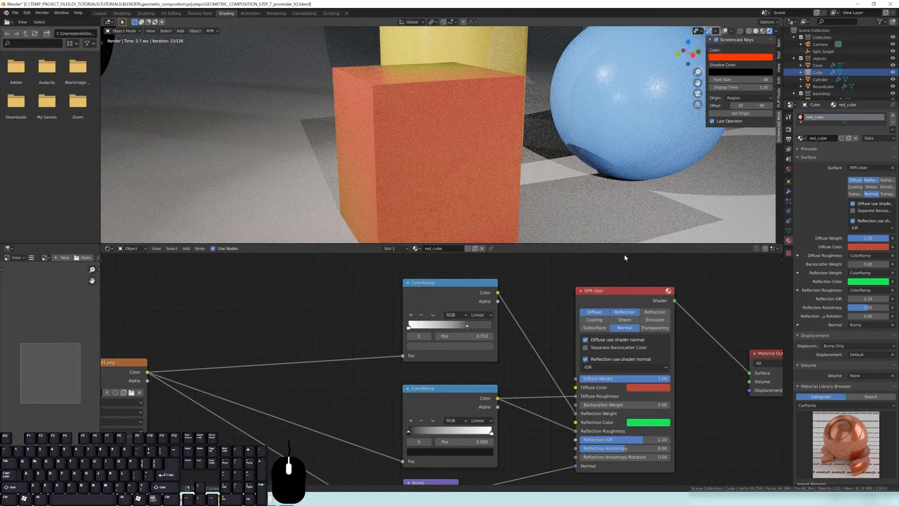
- Set the RPR Uber Reflection Color back to near-white
click(646, 422)
click(659, 338)
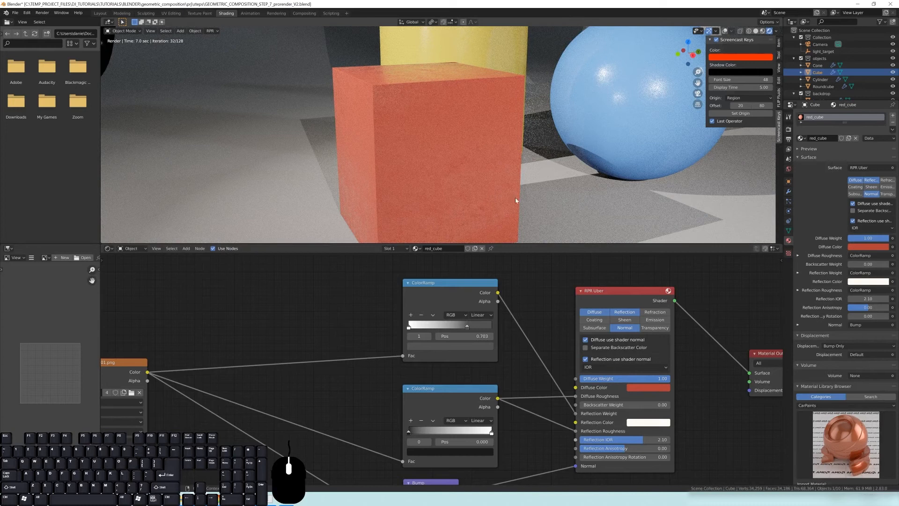
scroll(516, 200, down, 4)
scroll(557, 431, down, 3)
middle_drag(530, 417, 623, 349)
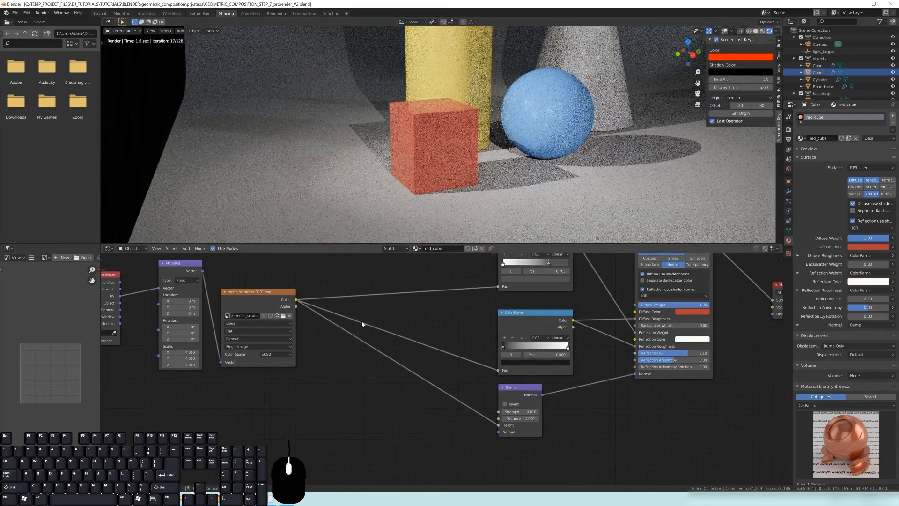
middle_drag(362, 324, 385, 345)
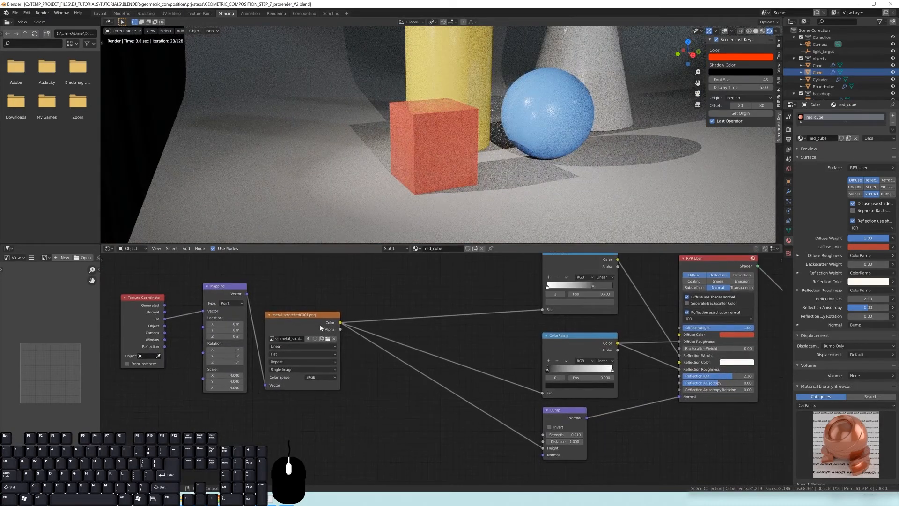
- Move the metal_scratched0001.png texture node closer to the ColorRamp nodes and review the cube among the other shapes
drag(320, 328, 415, 329)
middle_drag(560, 418, 491, 414)
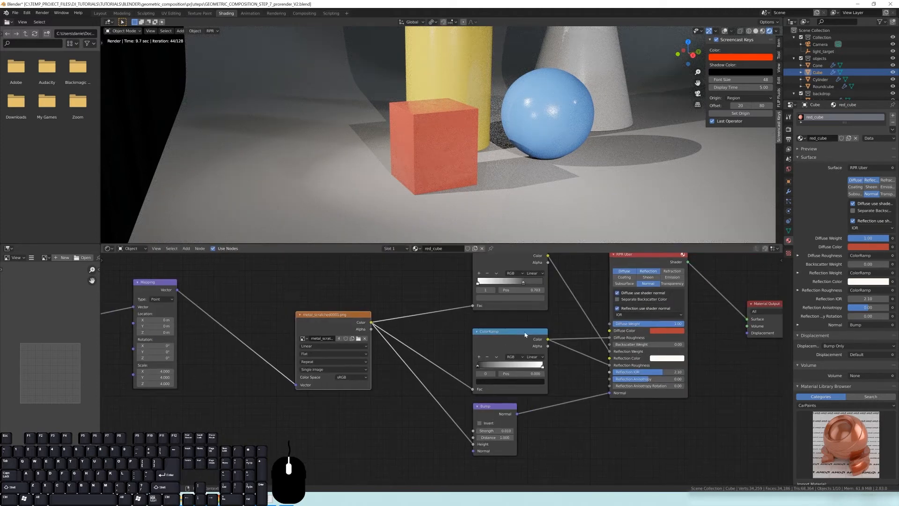
middle_drag(497, 315, 464, 355)
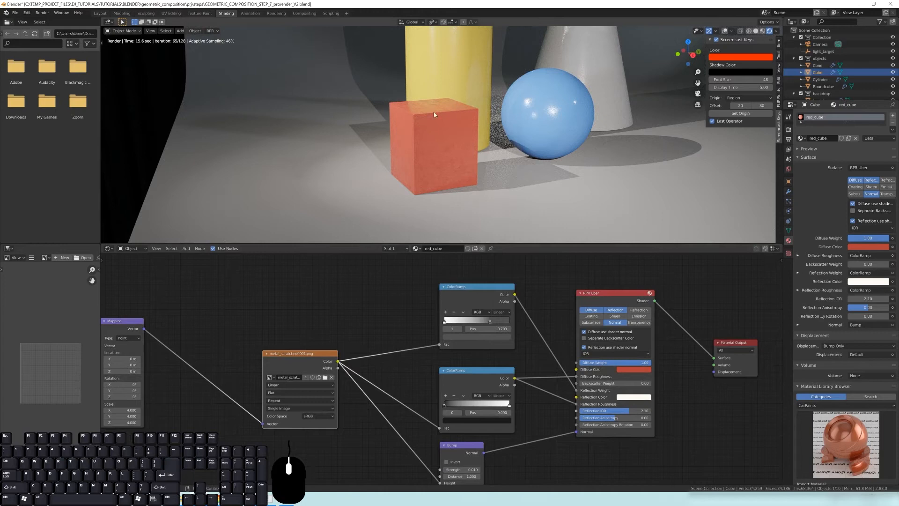
middle_drag(416, 119, 488, 177)
scroll(485, 126, down, 4)
scroll(473, 168, up, 2)
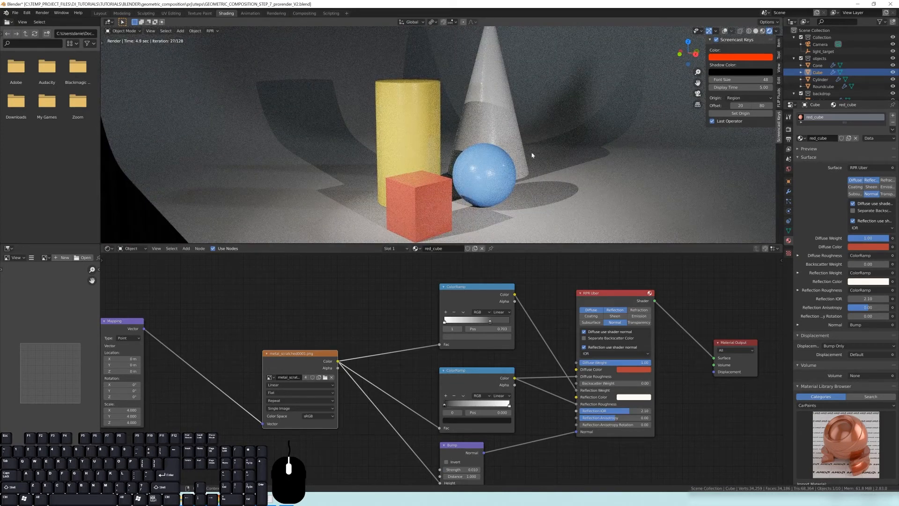
- Show the viewport overlays, convert the blue sphere's material to RPR Uber and delete its leftover Principled BSDF node
click(488, 165)
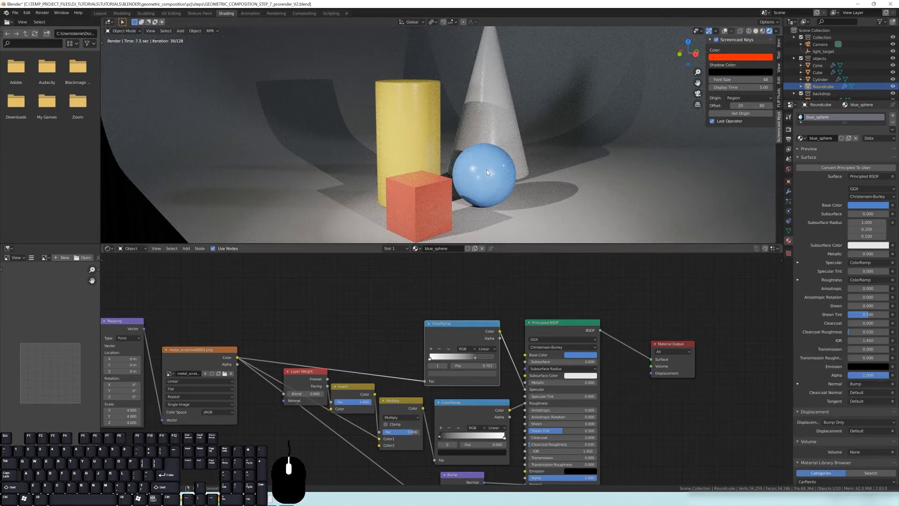
middle_drag(648, 298, 636, 280)
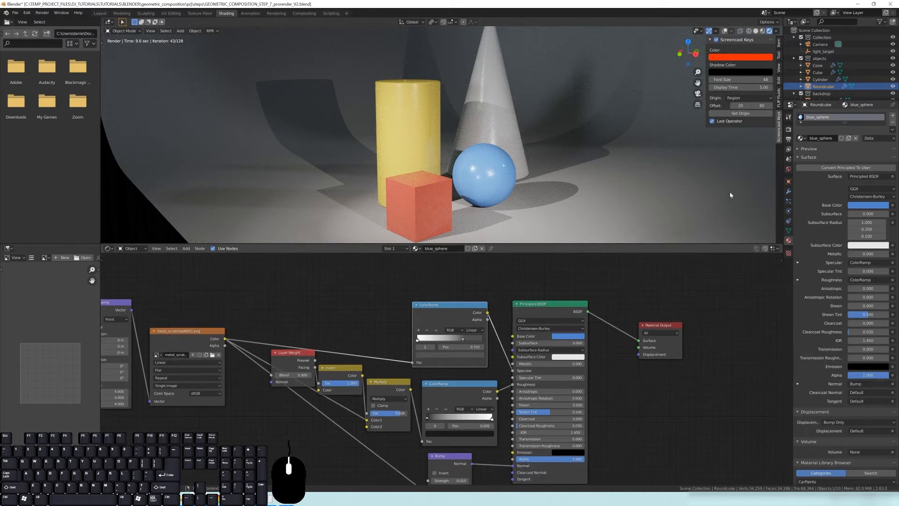
click(724, 31)
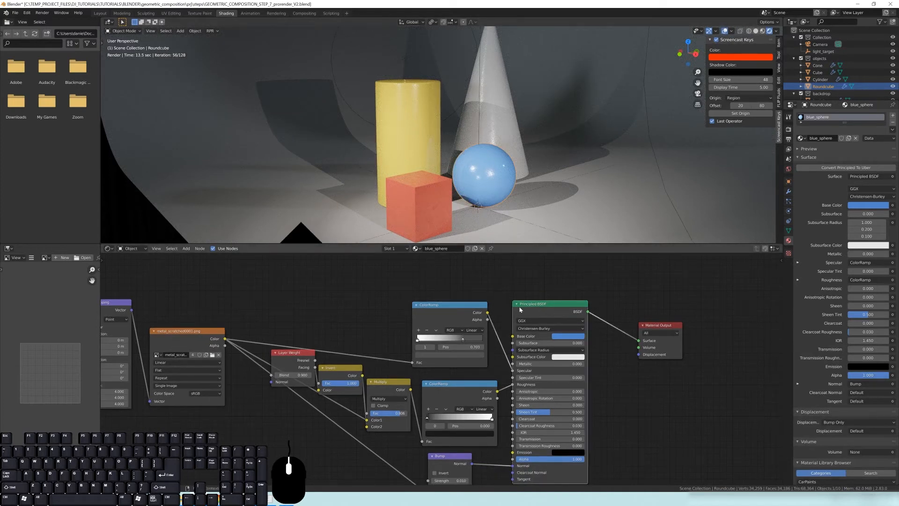
click(833, 170)
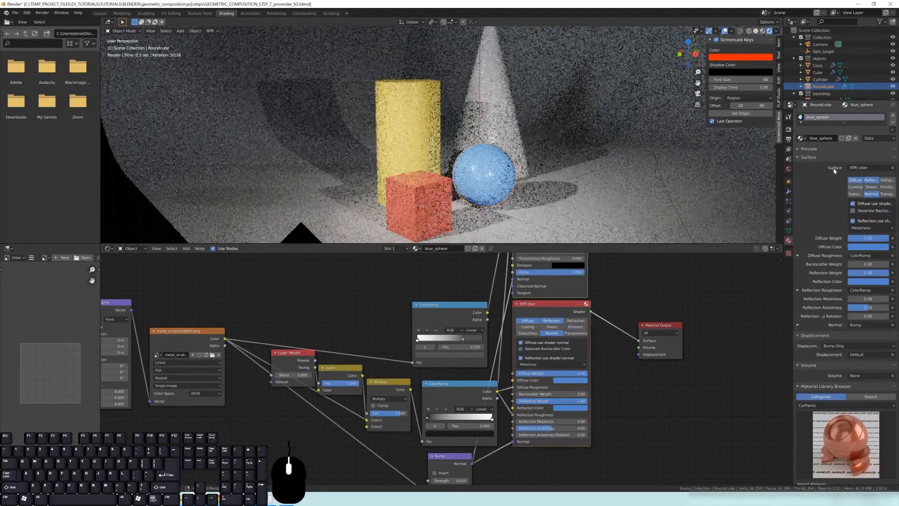
middle_drag(632, 310, 630, 473)
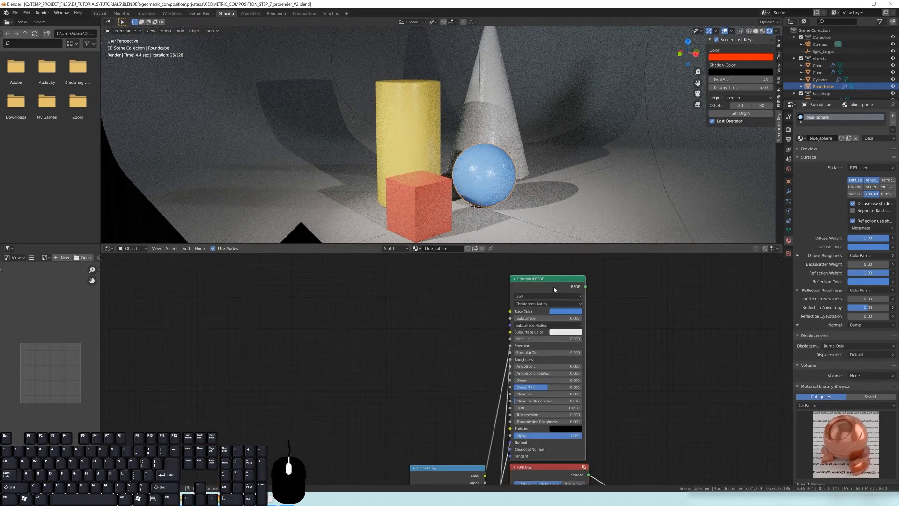
key(x)
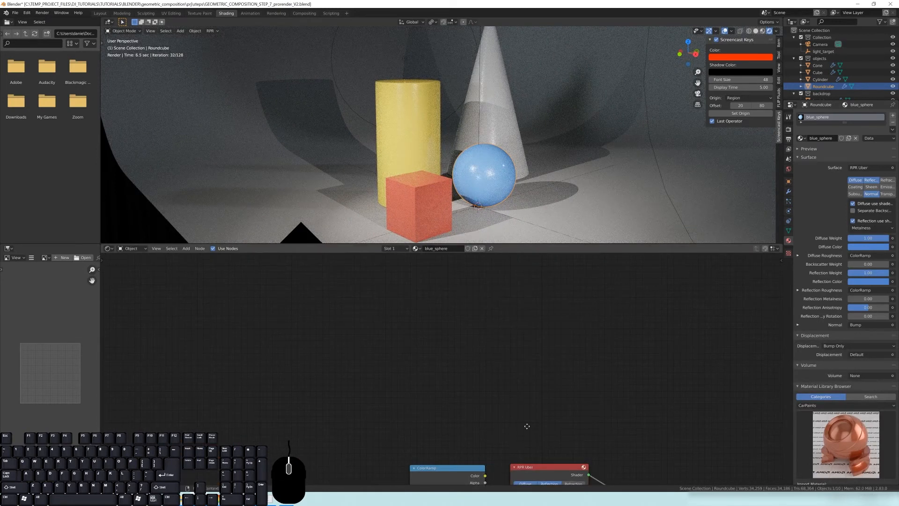
middle_drag(520, 437, 545, 268)
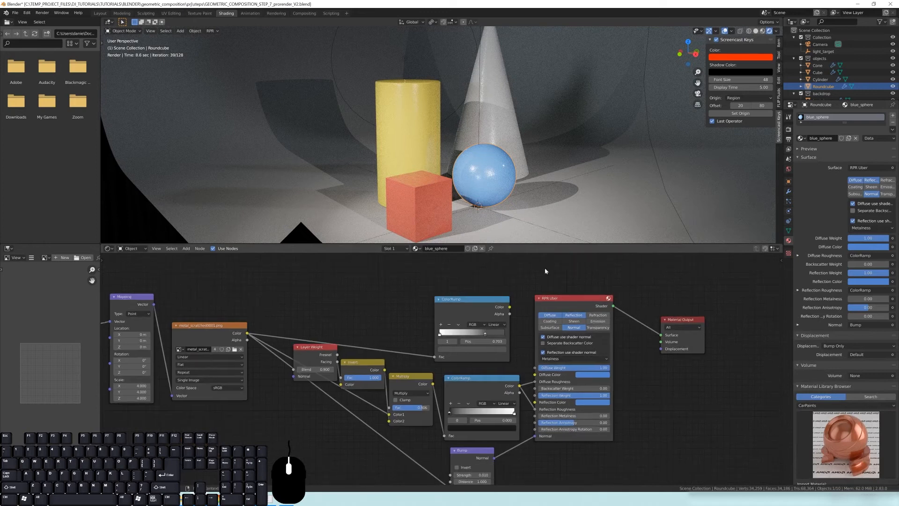
- Connect the upper ColorRamp to Reflection Weight and replace the Layer Weight, Invert and Multiply nodes with a direct texture Color link to the lower ColorRamp's Fac
drag(510, 307, 526, 296)
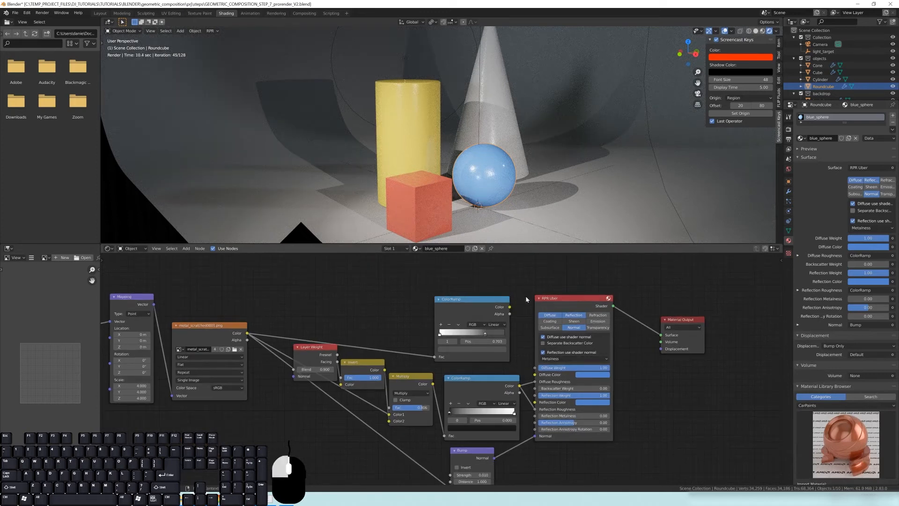
drag(533, 336, 535, 395)
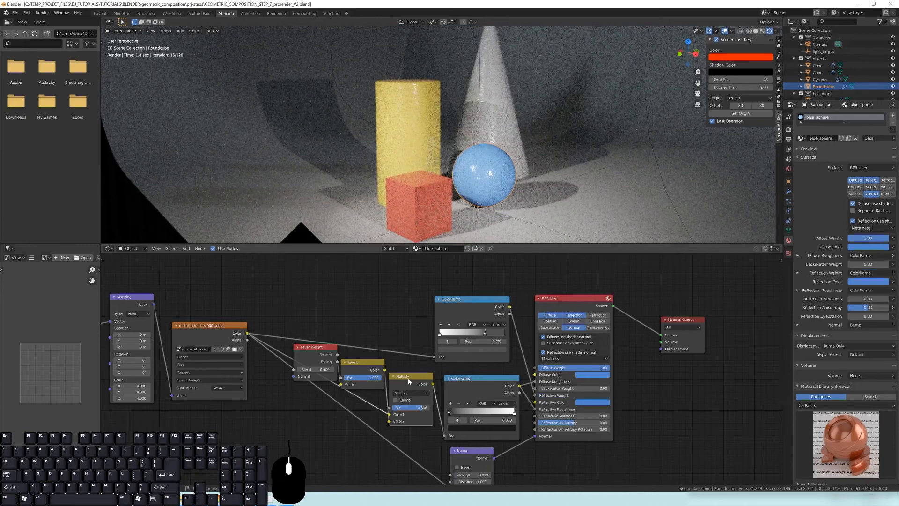
key(x)
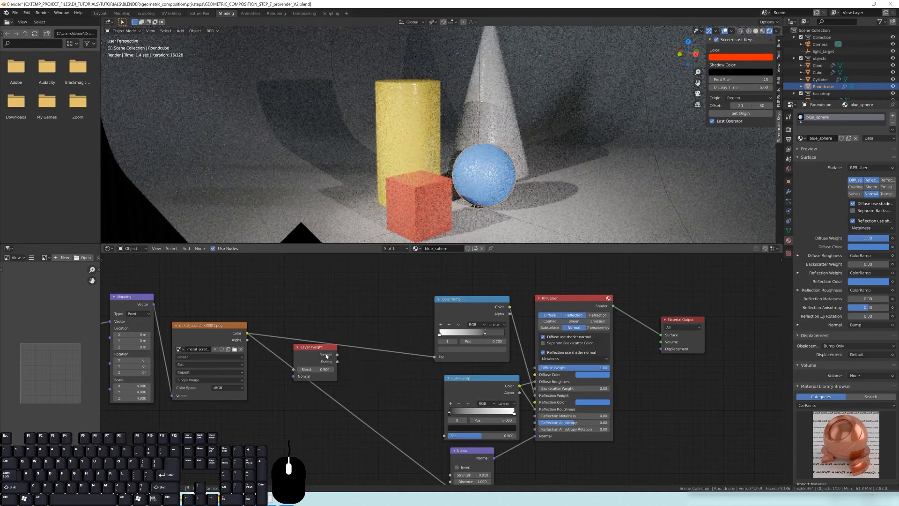
click(317, 355)
key(x)
drag(249, 334, 444, 437)
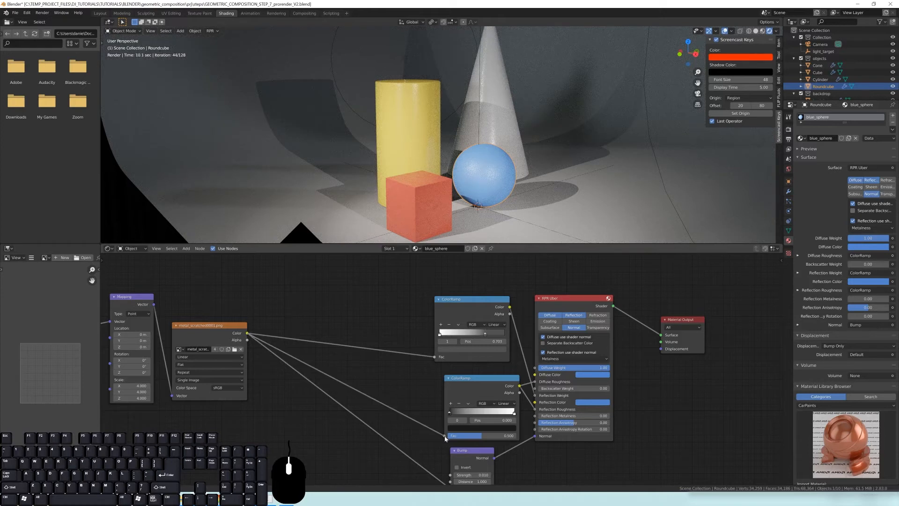
- Set blue_sphere's RPR Uber Reflection Color to near-white and switch its reflection mode to IOR with a value of 2.1
click(593, 403)
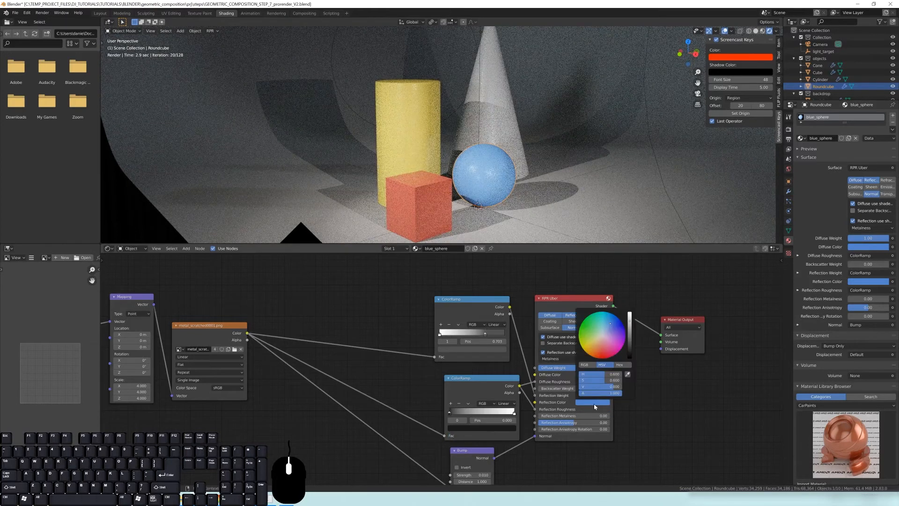
click(603, 334)
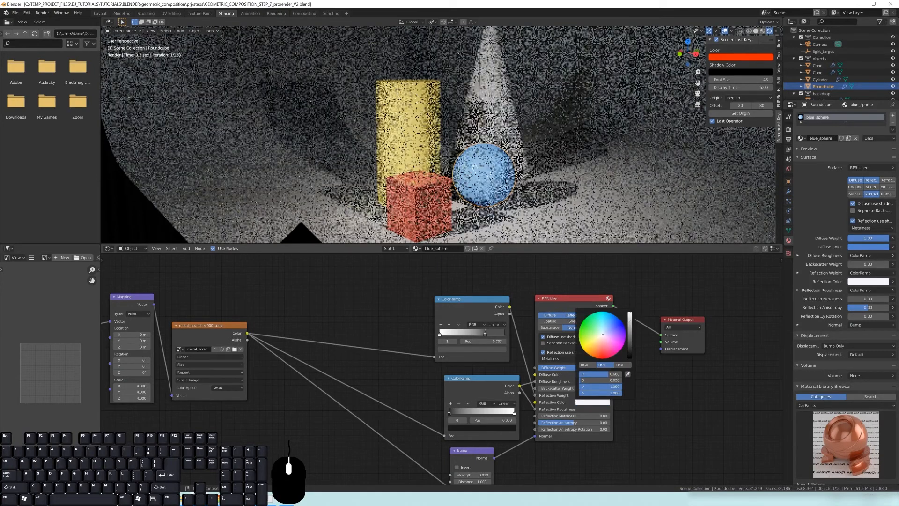
click(557, 359)
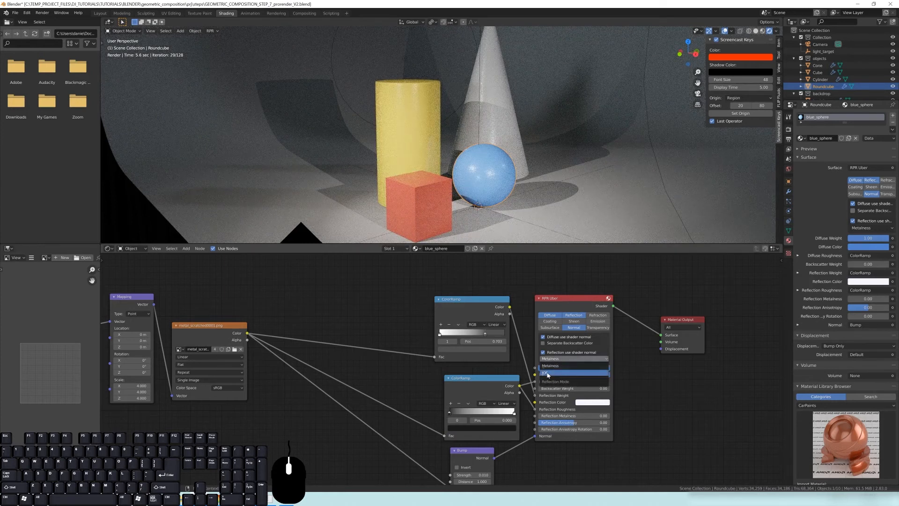
click(548, 373)
click(574, 415)
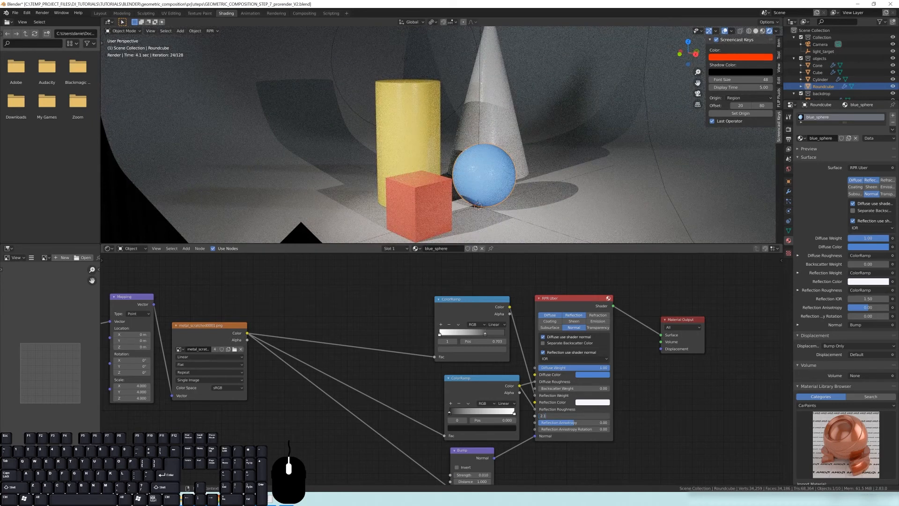
text(2.1)
key(Return)
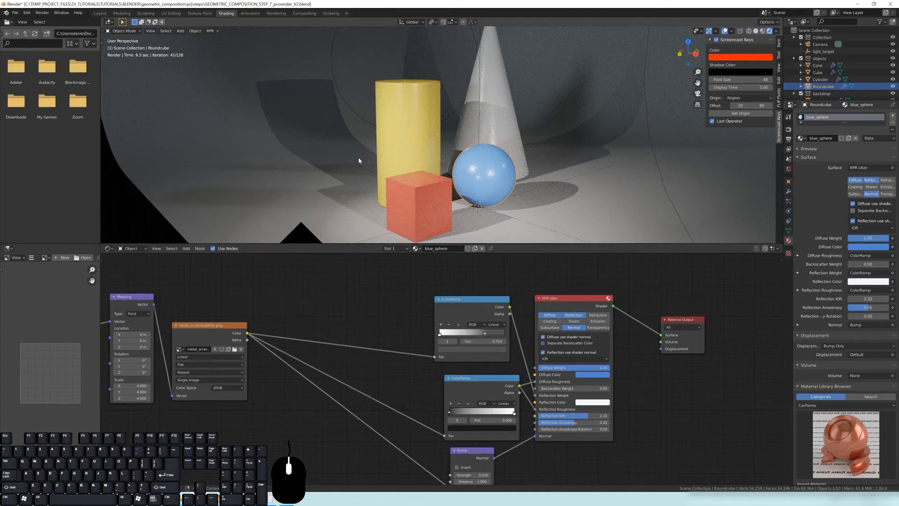
- Convert the yellow_cylinder and background materials from Principled BSDF to RPR Uber and review the shapes in the viewport
click(412, 139)
middle_drag(501, 337, 291, 295)
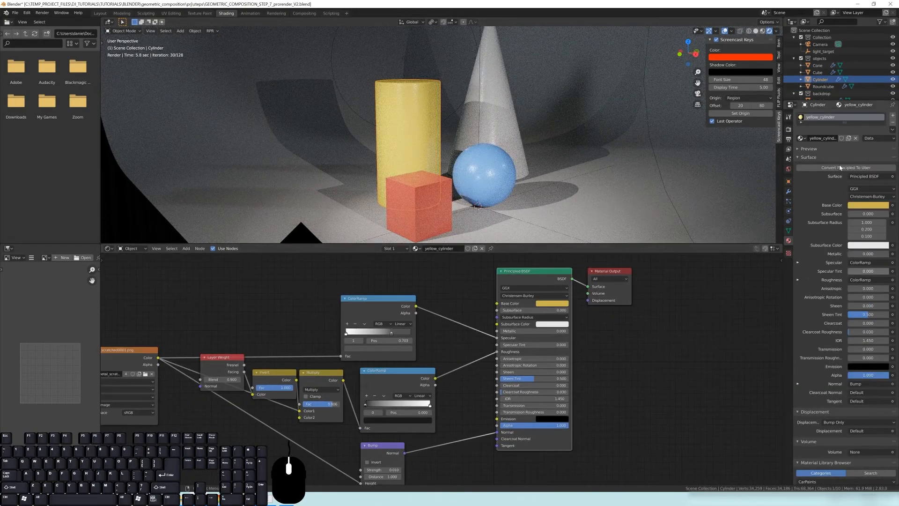
click(554, 375)
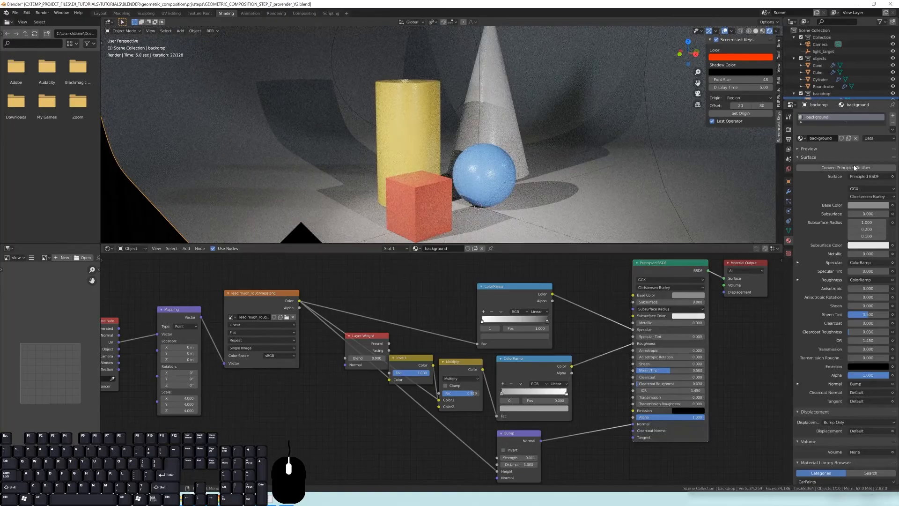
click(854, 168)
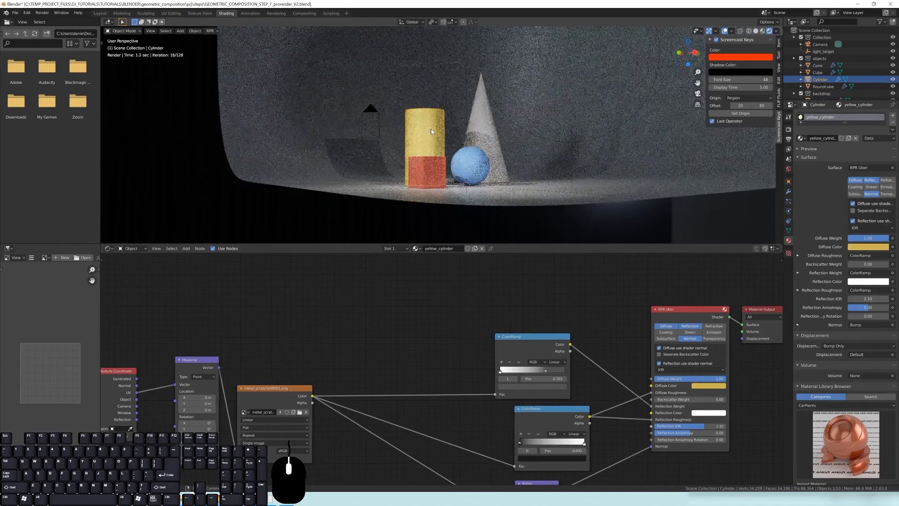
scroll(540, 164, up, 4)
key(z)
click(638, 305)
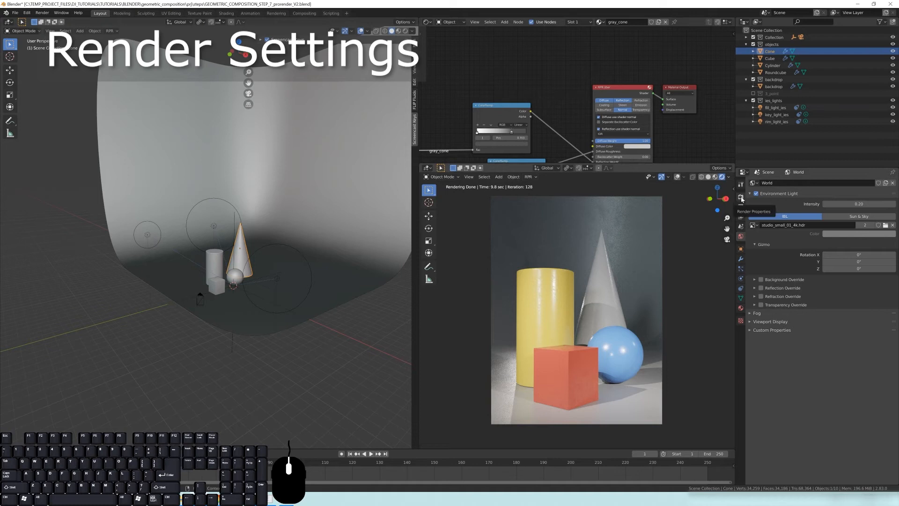
- Set the Max Samples to 256 in the Radeon ProRender sampling settings
click(741, 198)
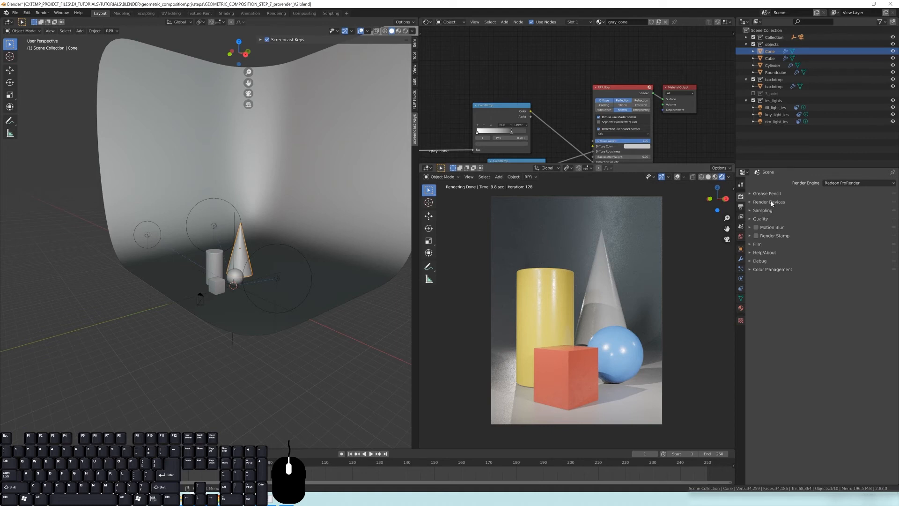
click(758, 211)
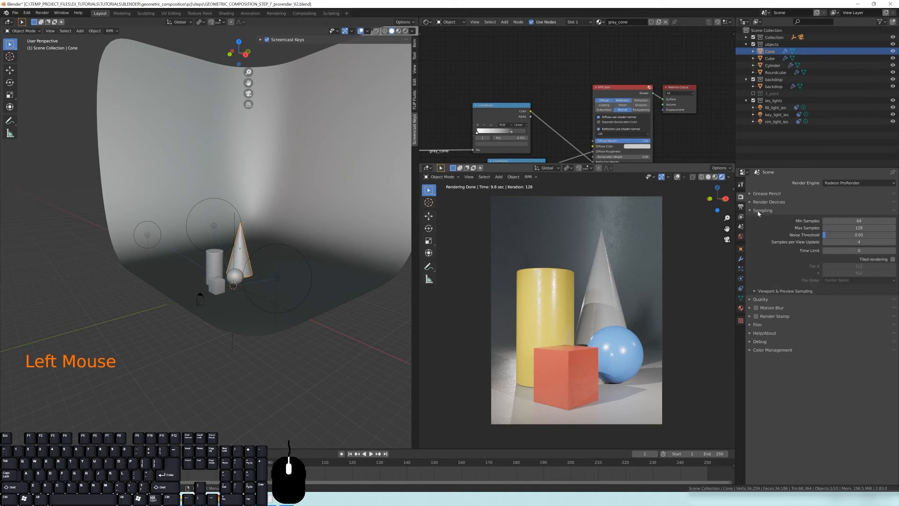
click(854, 227)
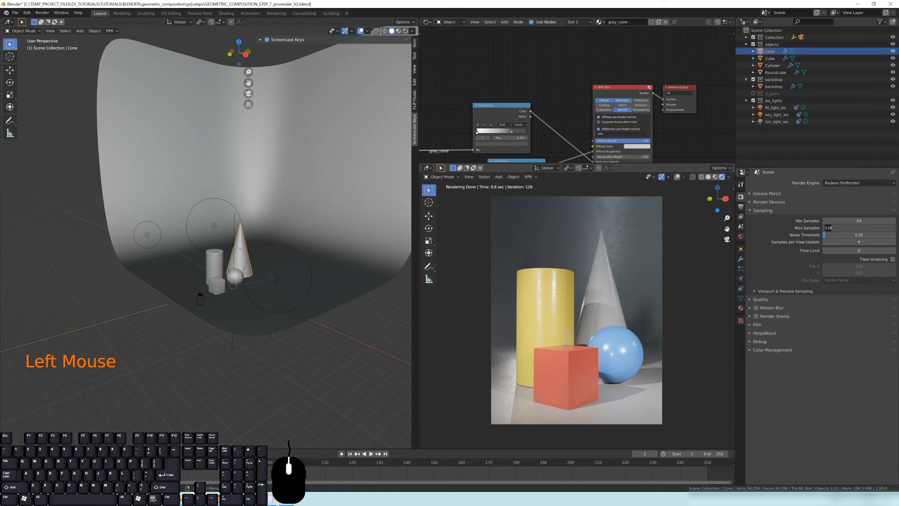
text(256)
key(Return)
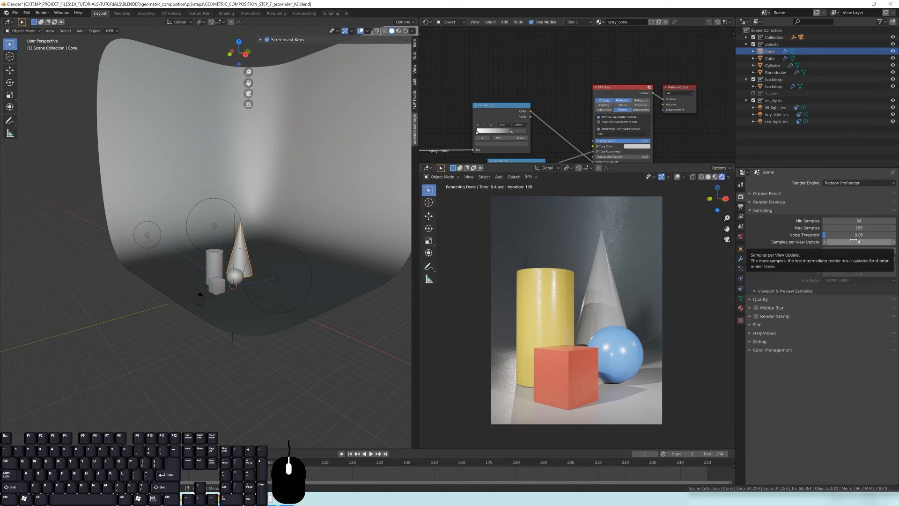
- Set the Samples per View Update to 256
click(860, 242)
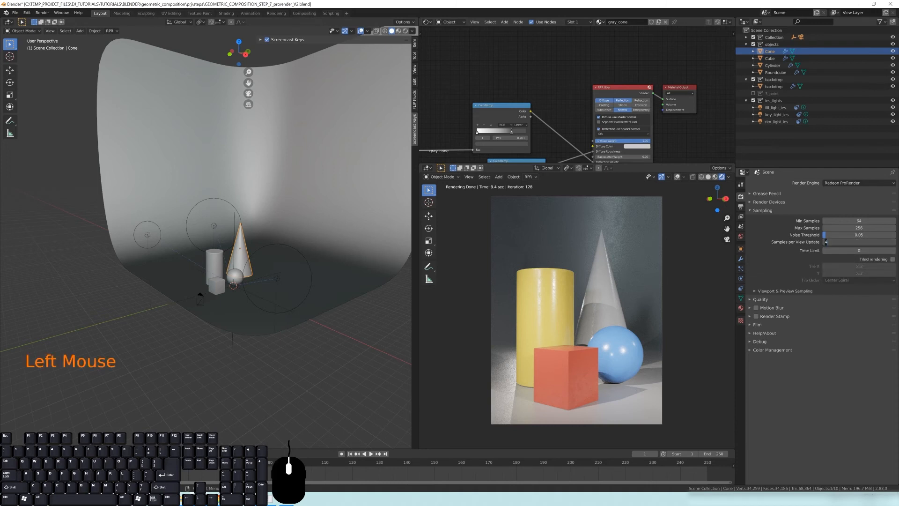
key(Return)
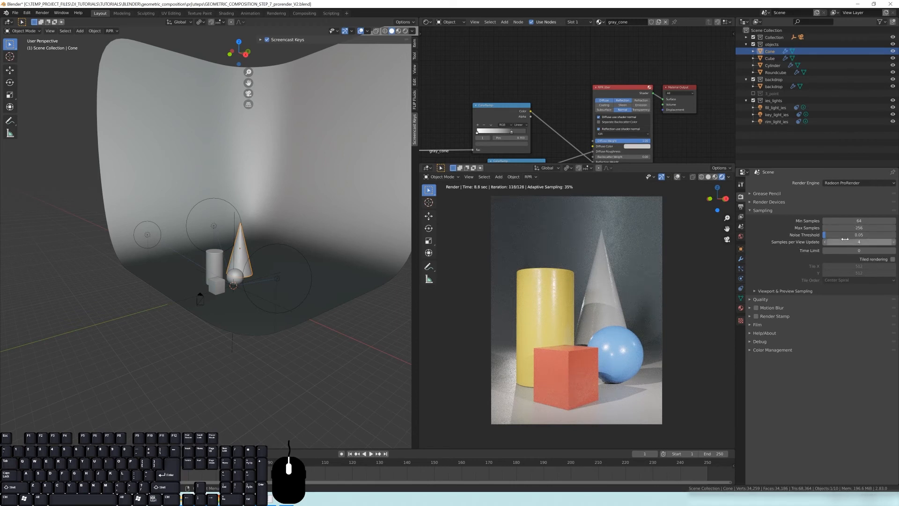
click(845, 240)
text(256)
key(Return)
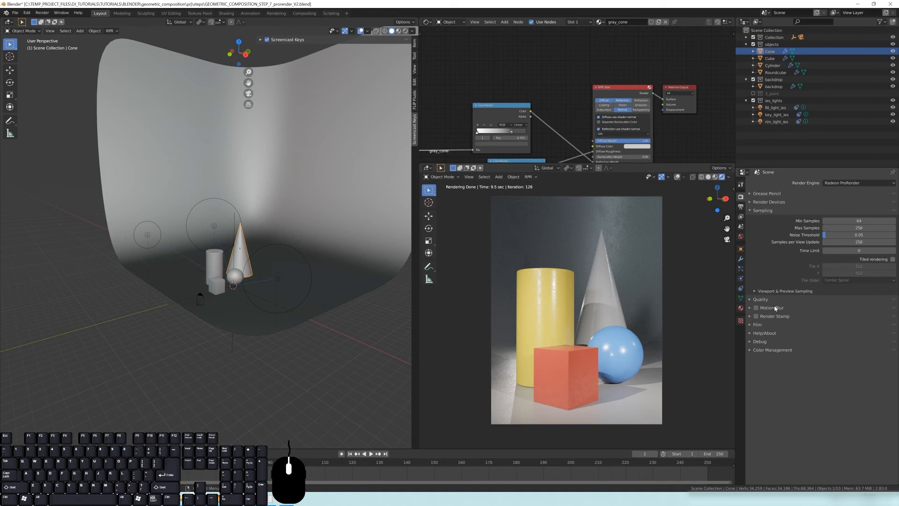
- Set the Total, Diffuse and Glossy maximum ray depths to 12 in the render quality settings
click(763, 300)
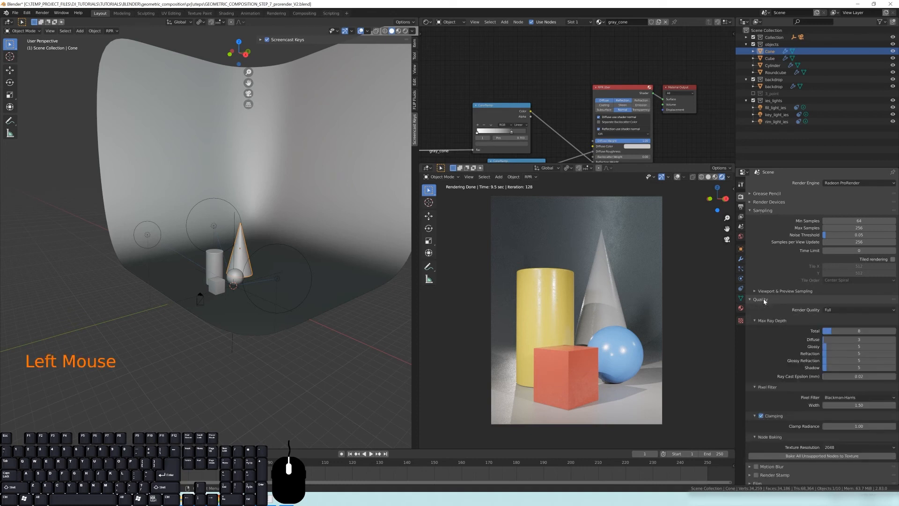
double_click(853, 331)
text(12)
click(887, 323)
double_click(868, 339)
text(12)
key(Return)
double_click(853, 347)
text(12)
key(Return)
- Set the Glossy Refraction and Shadow ray depths to 12 and collapse the Pixel Filter settings
click(852, 361)
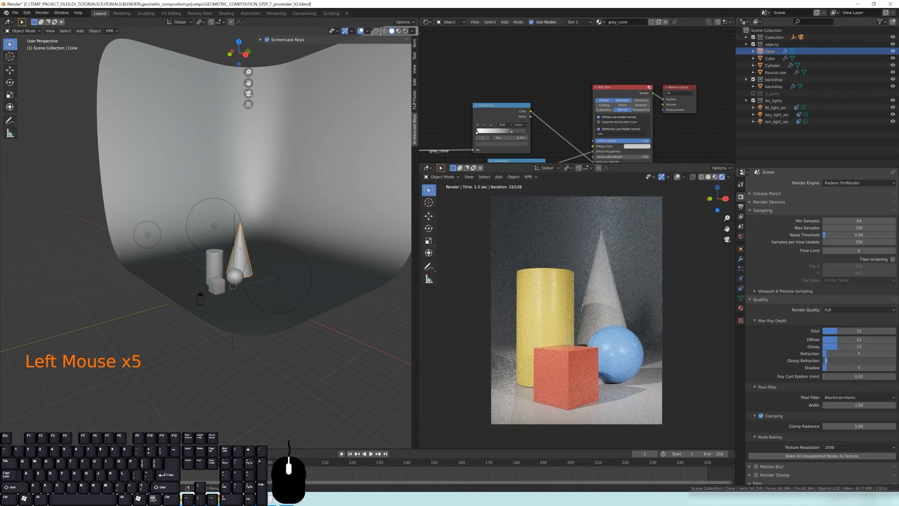
text(12)
key(Return)
click(849, 368)
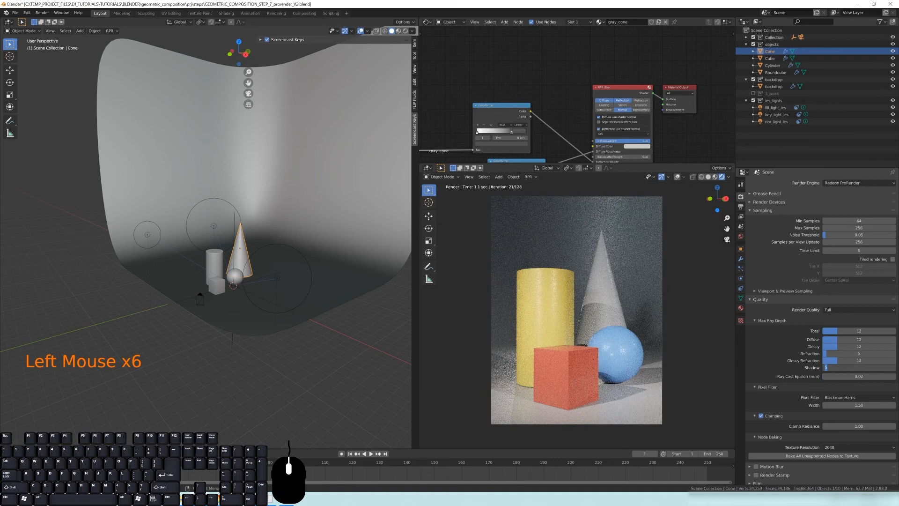
text(12)
key(Return)
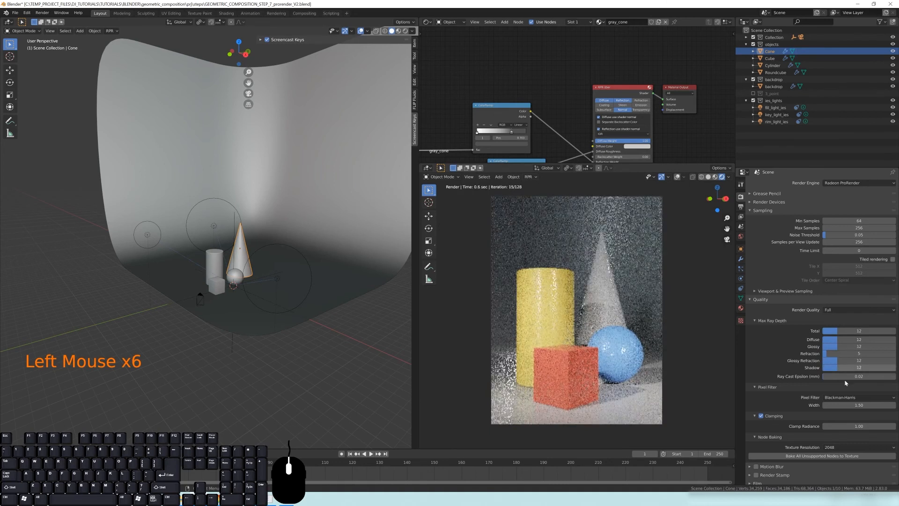
click(763, 388)
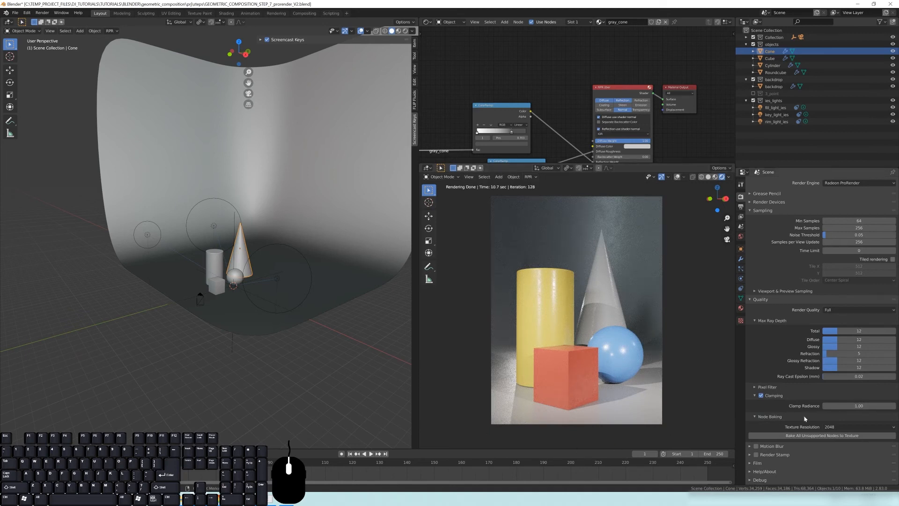
- Set the Clamp Radiance to 10 in the render quality settings and collapse the Sampling and Quality sections
click(833, 406)
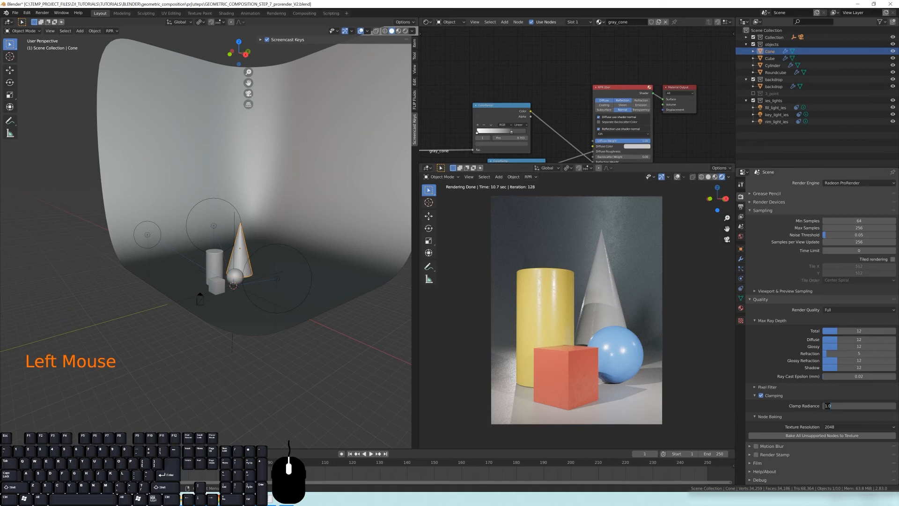
text(0)
key(Return)
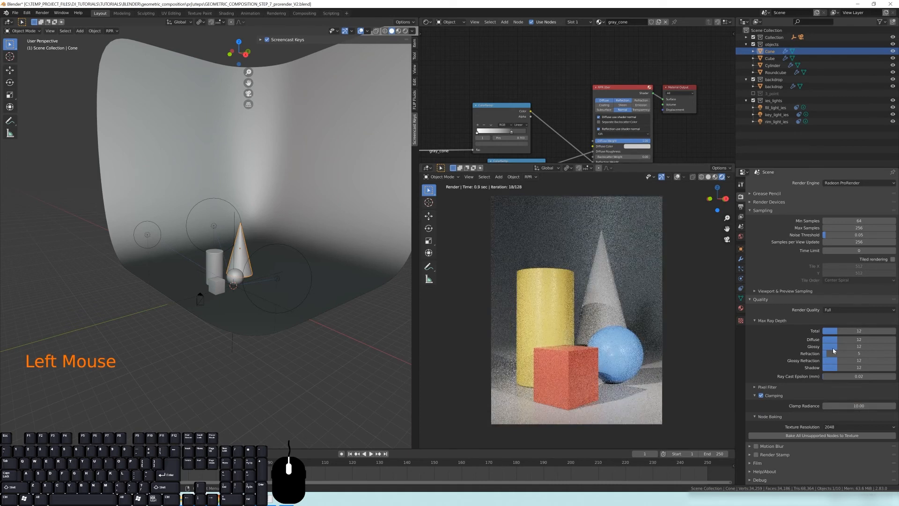
click(763, 211)
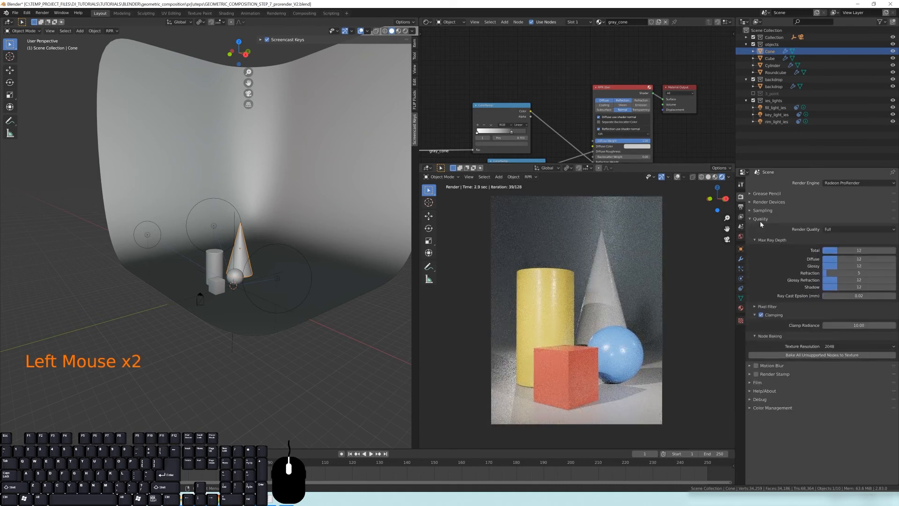
click(759, 219)
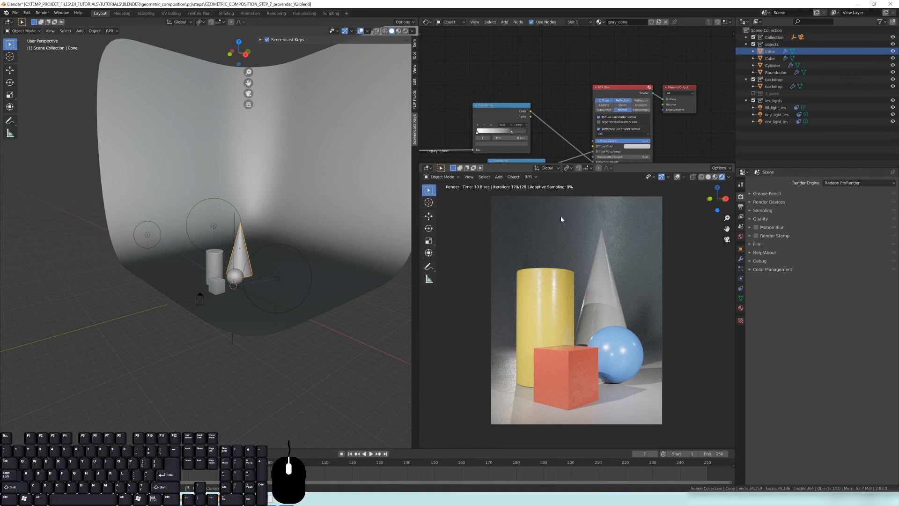
- Review the GPU and CPU choices in the Render Devices settings, including the separate viewport and preview devices
click(760, 203)
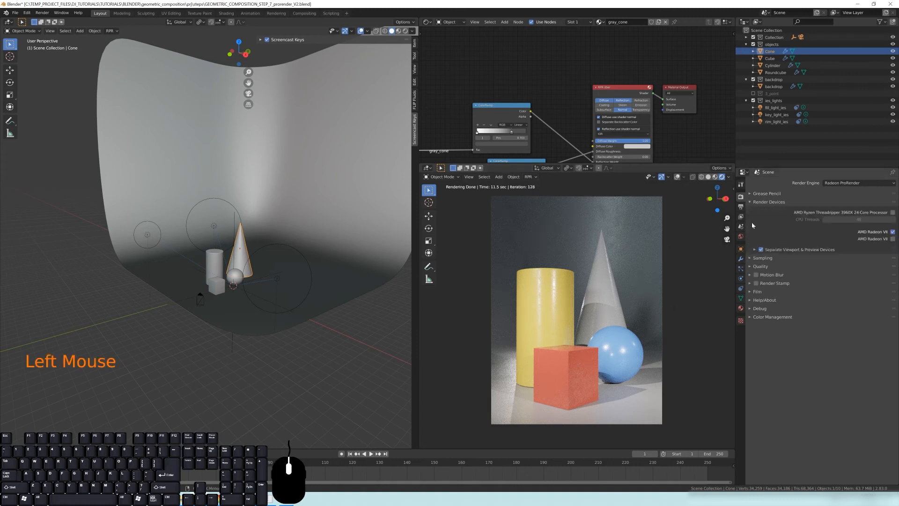
click(779, 251)
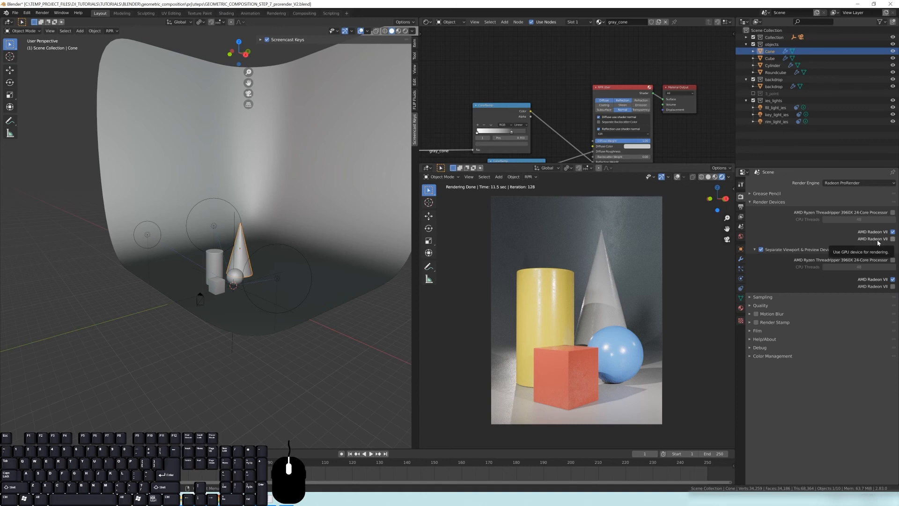
click(767, 203)
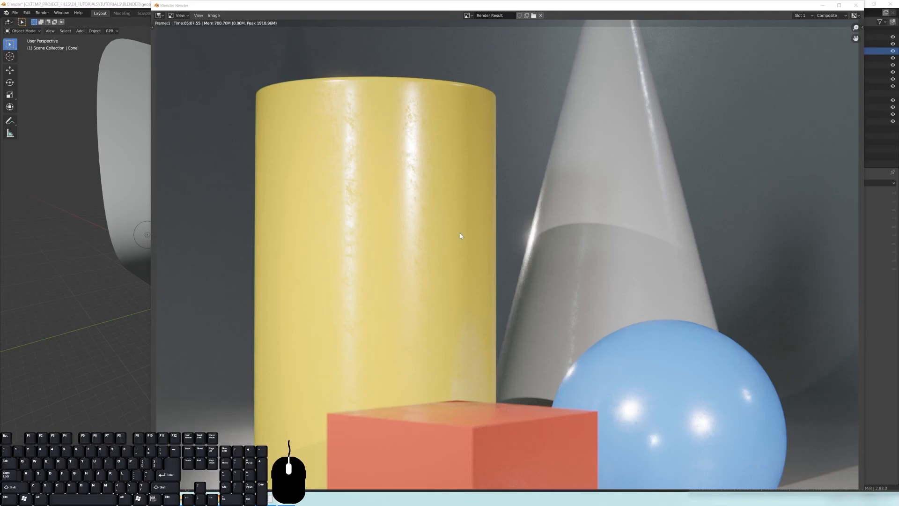
- Inspect the whole composition in the finished render result
scroll(570, 338, down, 4)
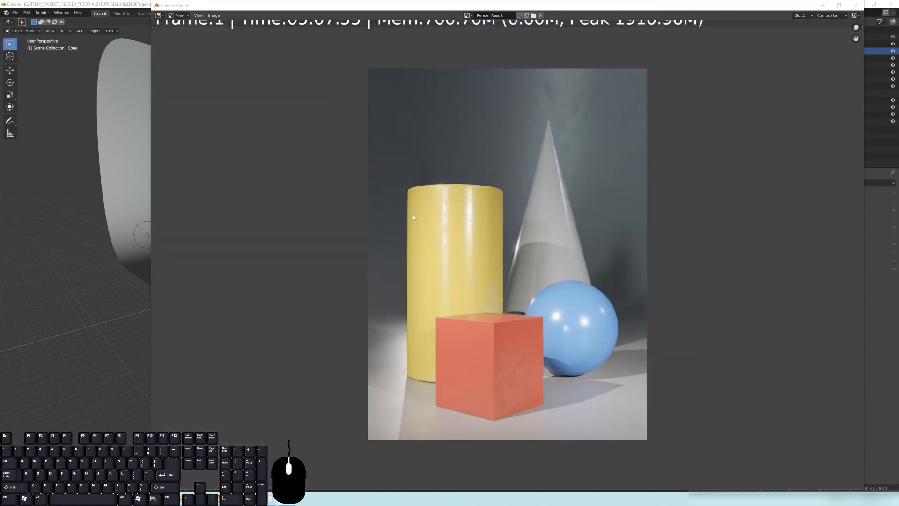
click(214, 16)
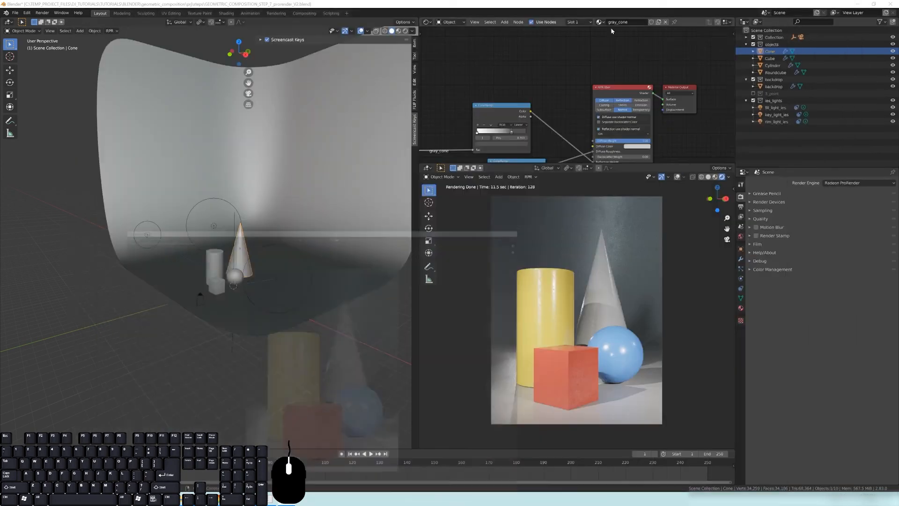
- Switch to the Compositing workspace and rearrange the Render Layers, Glare and Lens Distortion nodes with more space between them
click(305, 13)
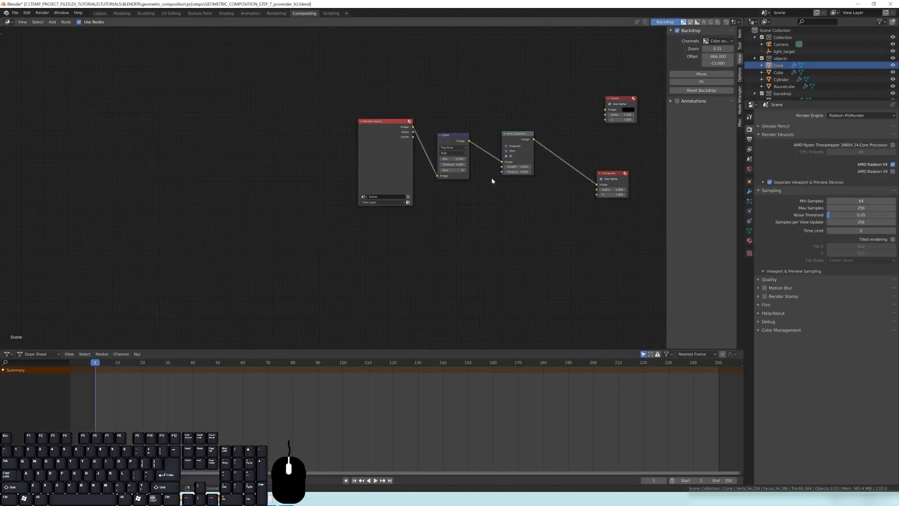
middle_drag(412, 215, 253, 235)
scroll(389, 260, up, 5)
middle_drag(373, 253, 412, 273)
drag(311, 158, 325, 161)
drag(229, 137, 158, 126)
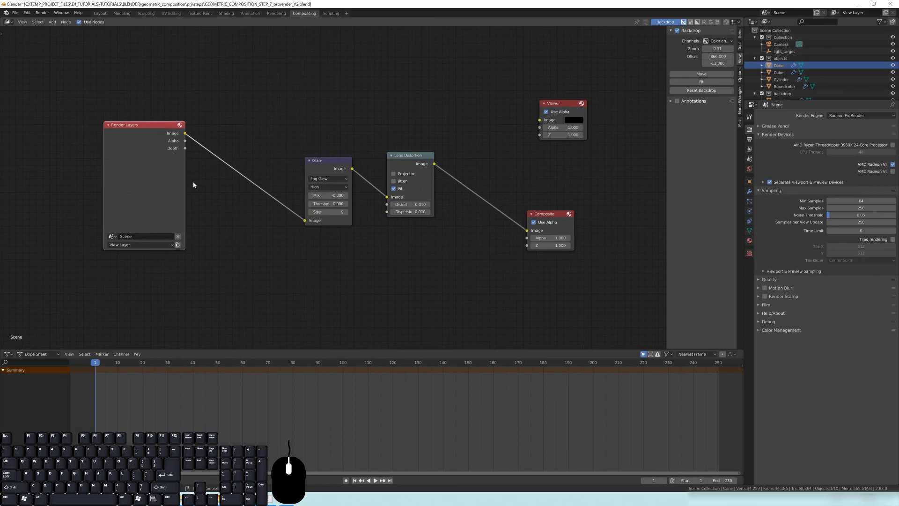
drag(152, 125, 125, 122)
drag(328, 163, 290, 163)
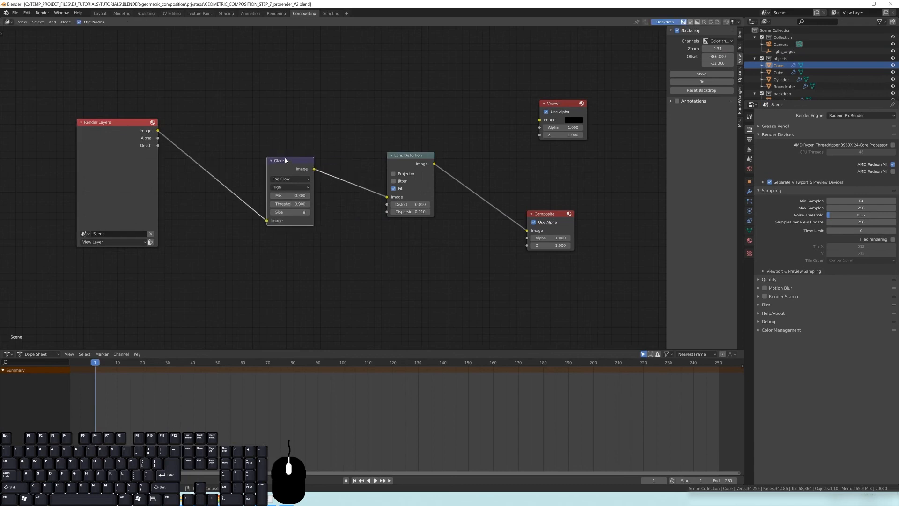
drag(413, 162, 379, 170)
mouse_move(125, 136)
mouse_down()
mouse_move(112, 140)
mouse_move(129, 142)
mouse_up()
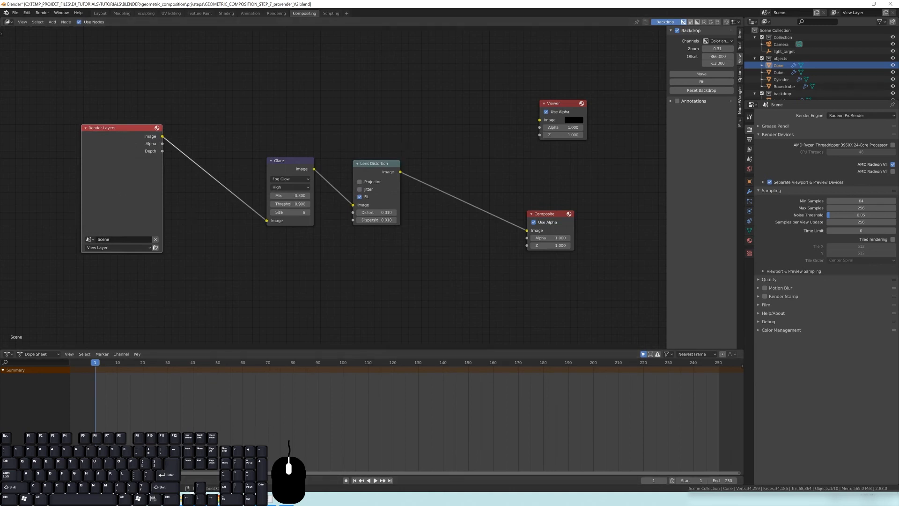
- Bring the render result window back to the front to view the final image
click(198, 499)
click(234, 468)
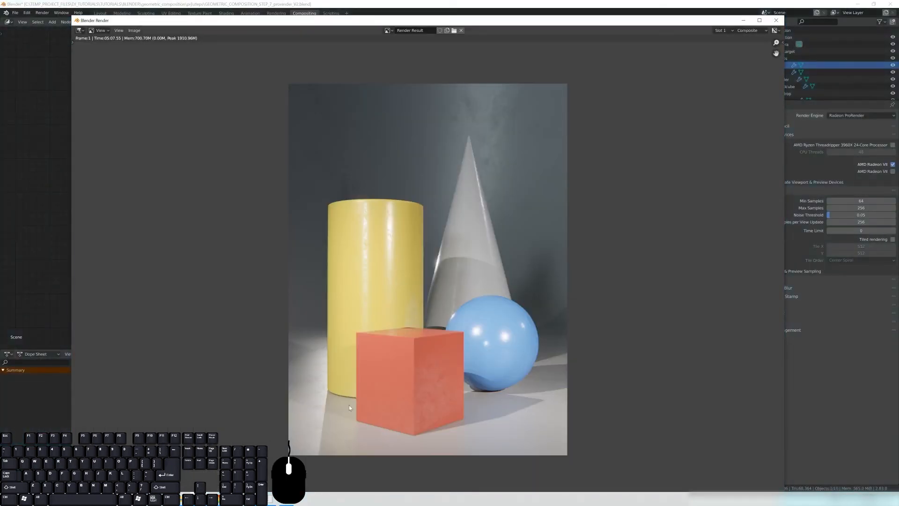